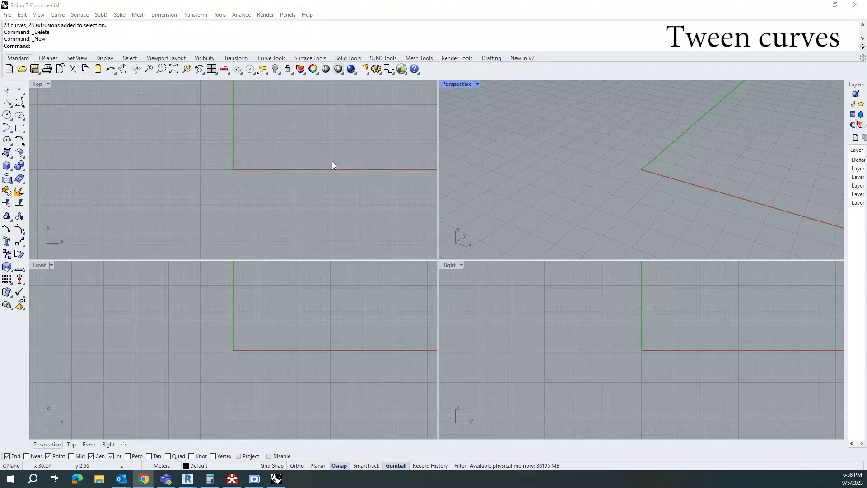
- Maximize the Top viewport, then restore the four-view layout
double_click(38, 85)
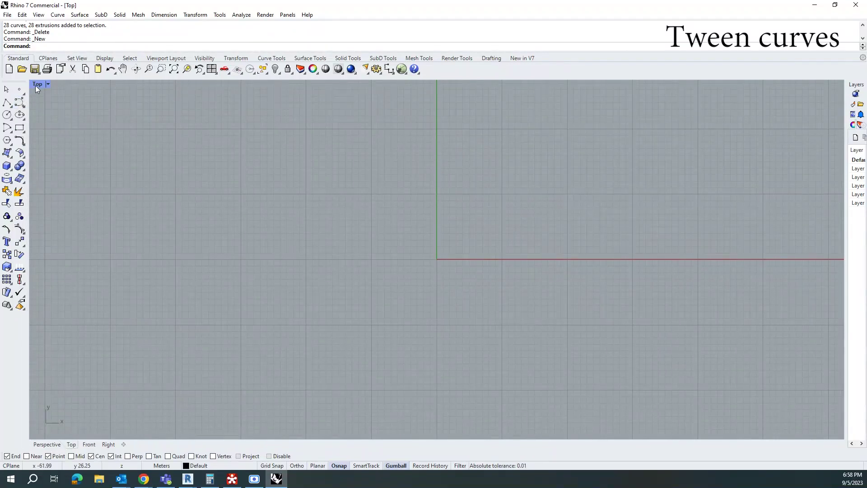
double_click(36, 85)
- Maximize the Front view and draw a two-crest control-point curve along the X axis
double_click(40, 265)
click(20, 103)
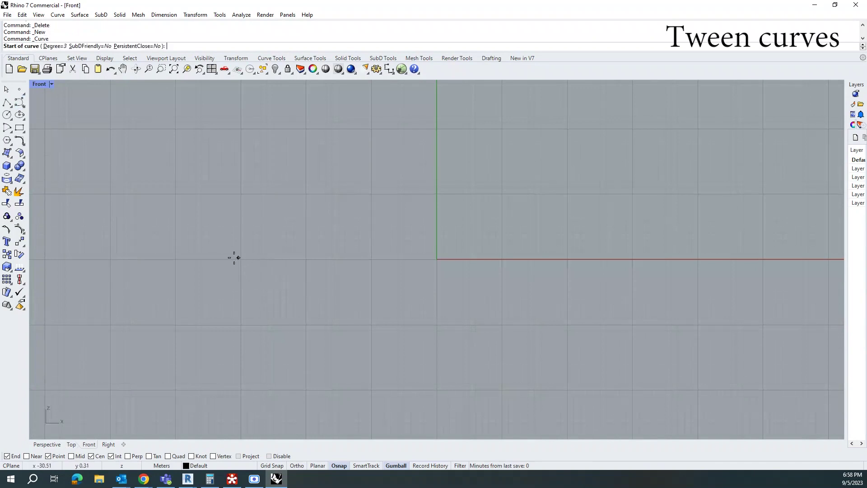
click(217, 258)
scroll(160, 306, down, 5)
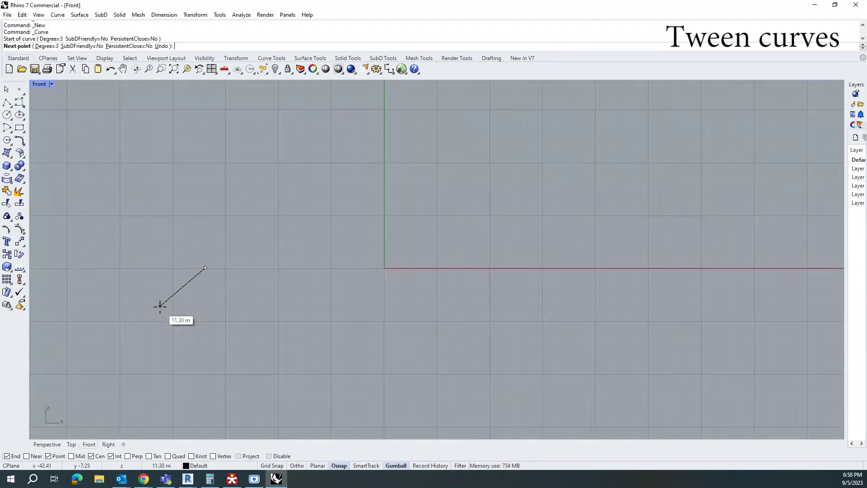
click(231, 238)
click(325, 237)
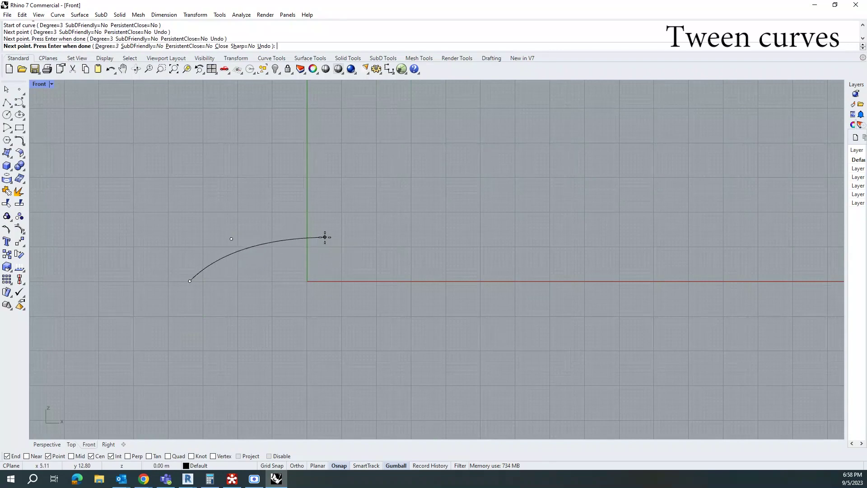
click(379, 263)
click(424, 280)
click(500, 287)
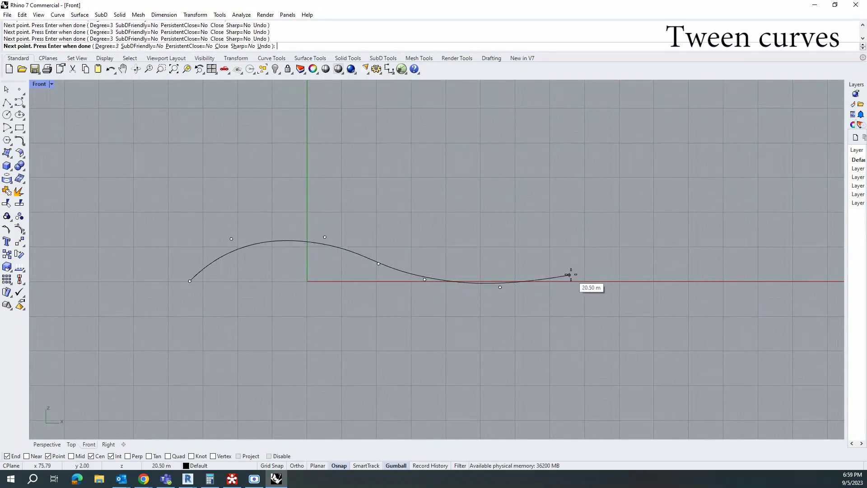
click(571, 273)
click(608, 254)
click(635, 245)
click(674, 240)
click(709, 241)
click(749, 254)
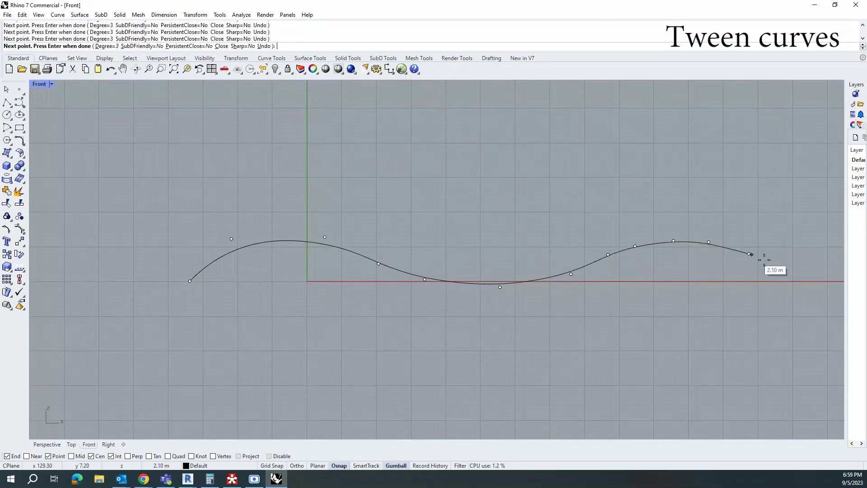
click(782, 269)
click(804, 280)
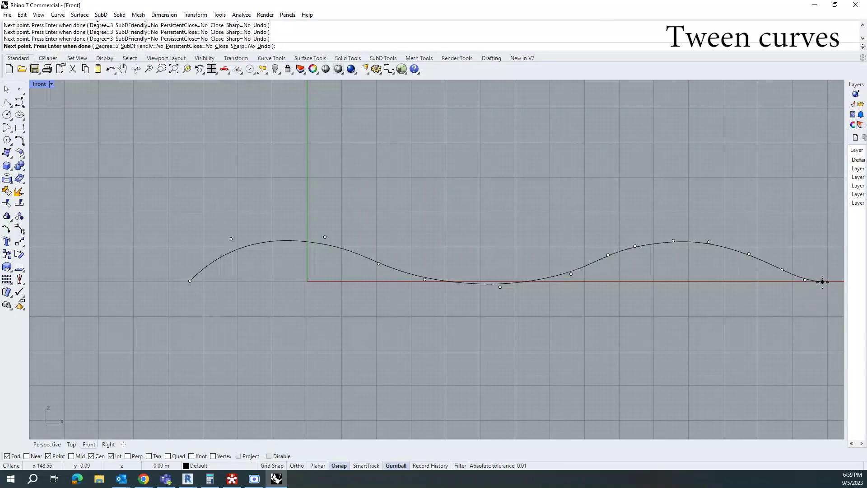
click(823, 282)
key(Return)
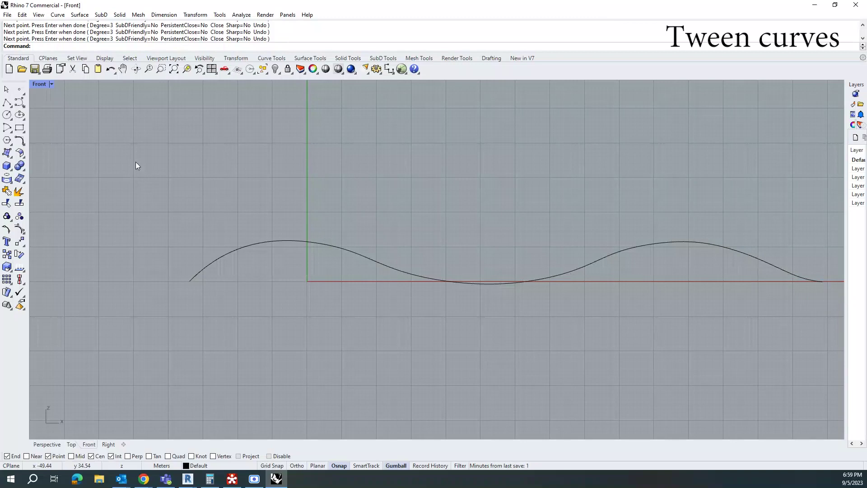
- Draw a taller two-crest curve starting left of the first and ending past its right end
click(6, 104)
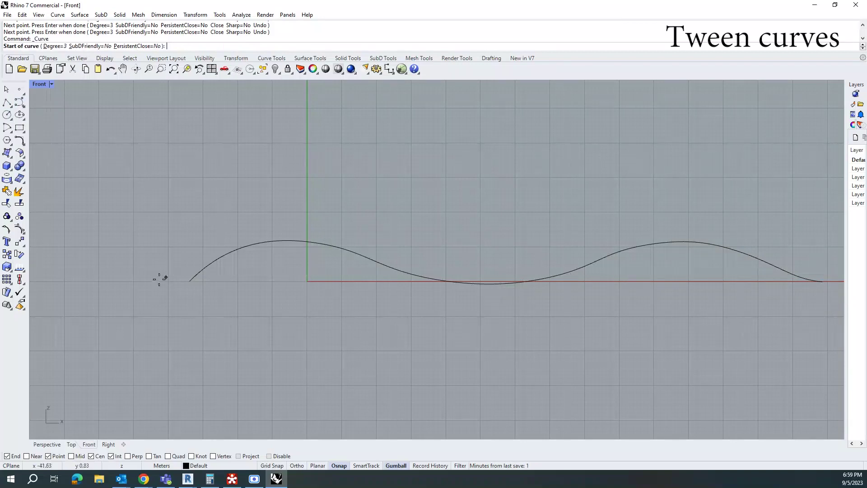
click(52, 282)
scroll(155, 244, down, 4)
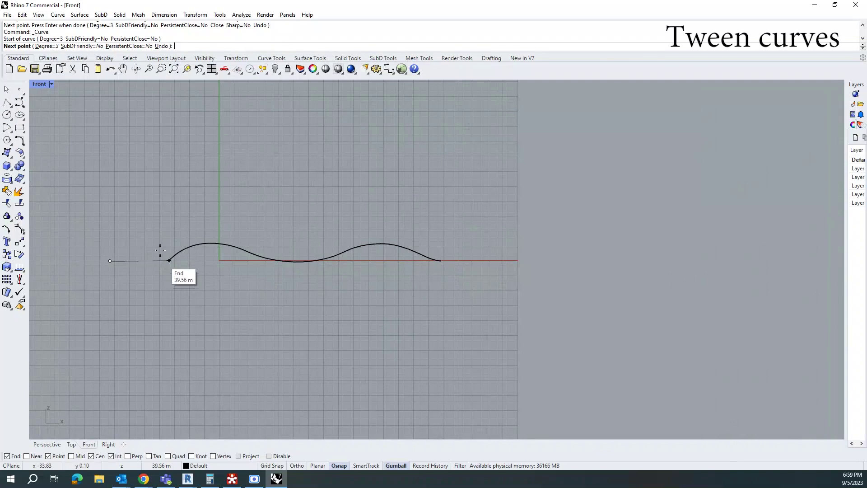
click(177, 193)
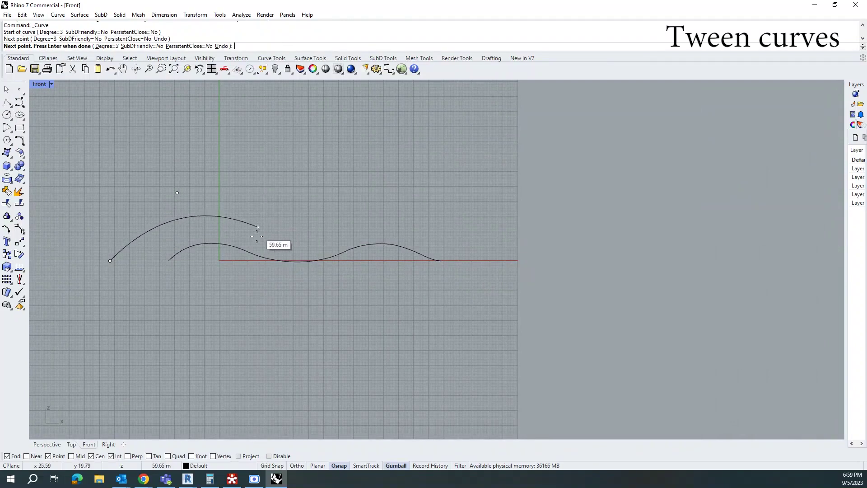
click(235, 209)
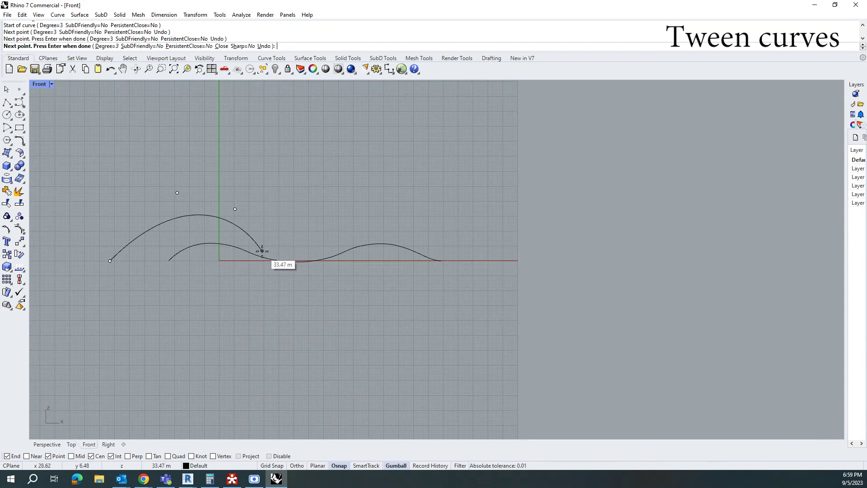
click(261, 249)
click(284, 256)
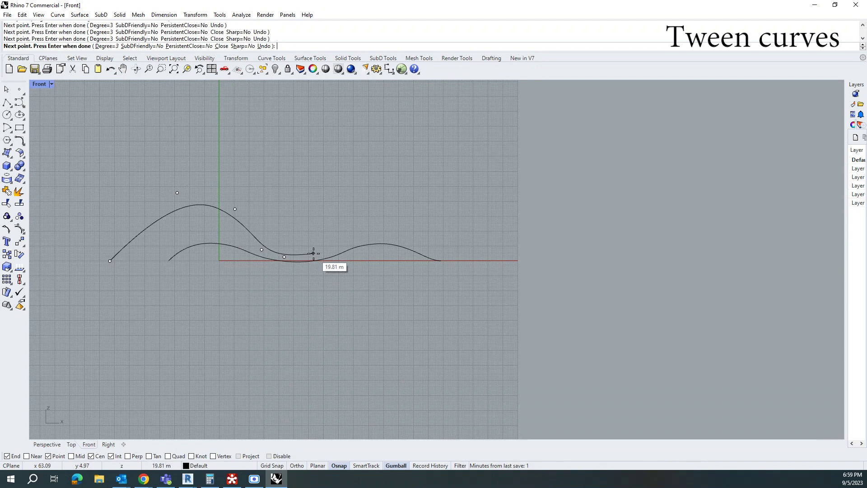
click(318, 253)
click(362, 206)
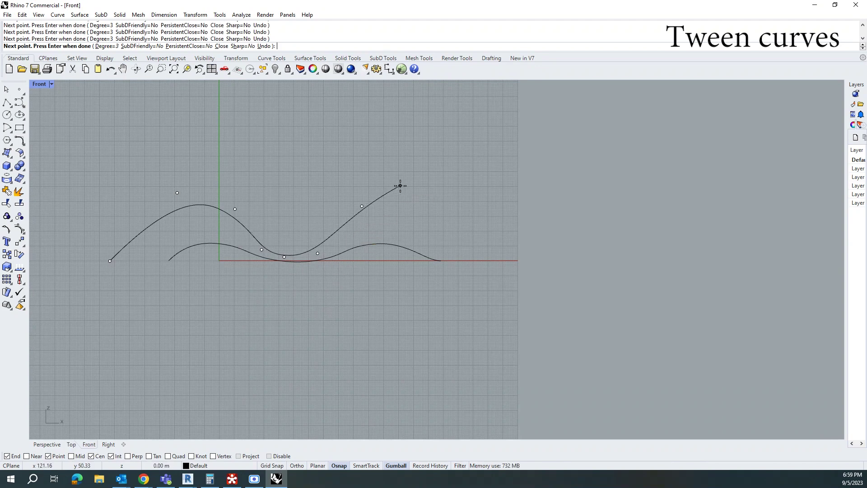
click(400, 185)
click(481, 211)
click(522, 241)
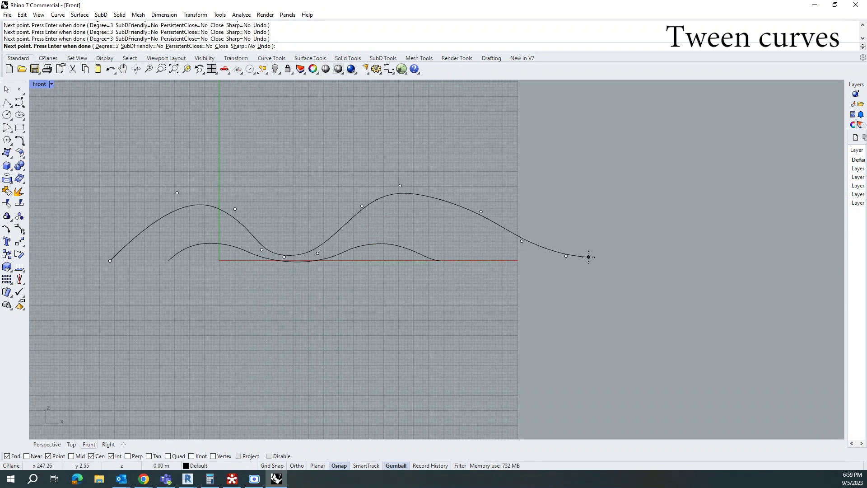
click(587, 256)
key(Return)
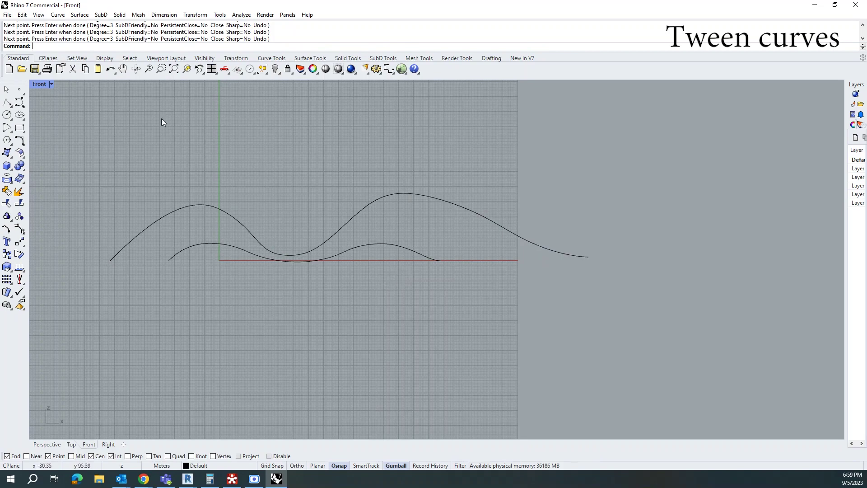
- Move the taller curve 100 m along Y with the gumball in the four-view layout
click(465, 206)
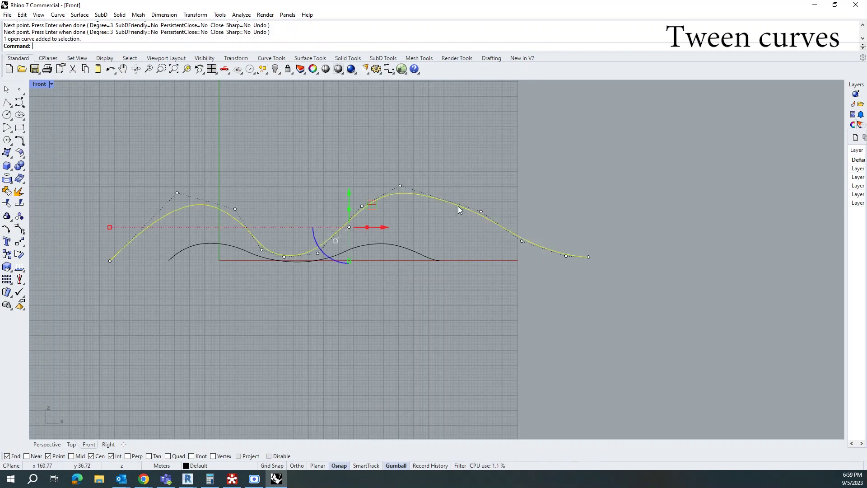
double_click(40, 84)
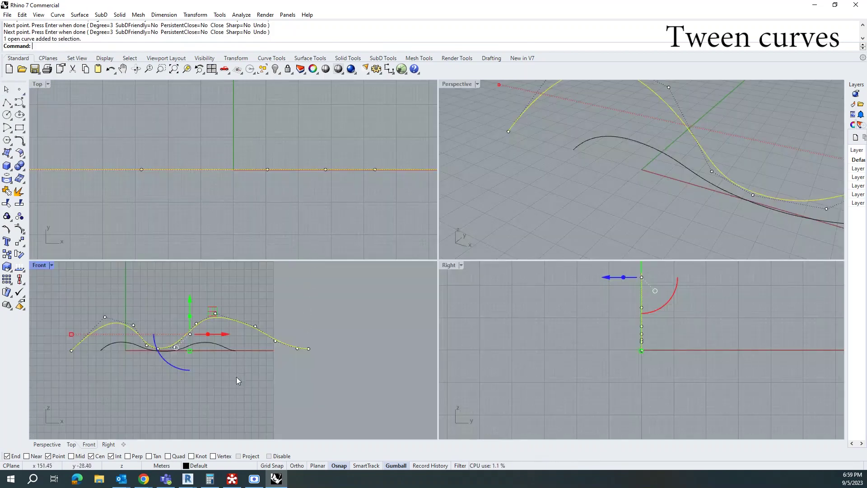
scroll(233, 388, down, 5)
scroll(180, 215, down, 5)
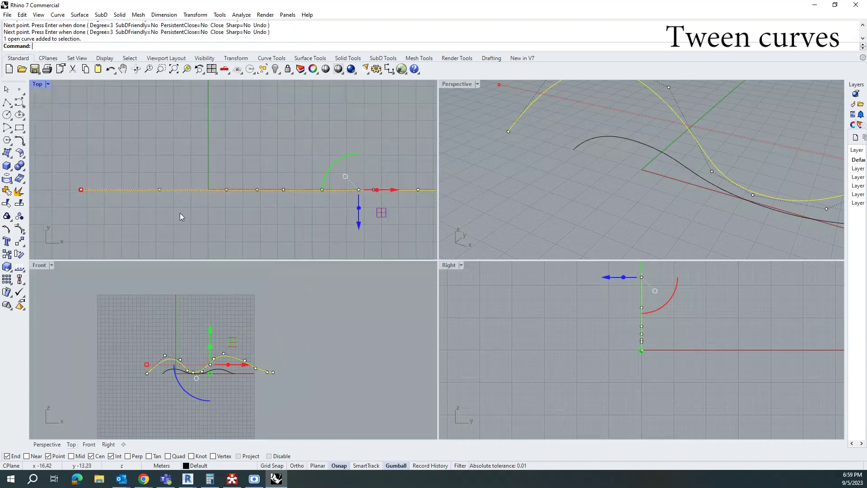
click(277, 238)
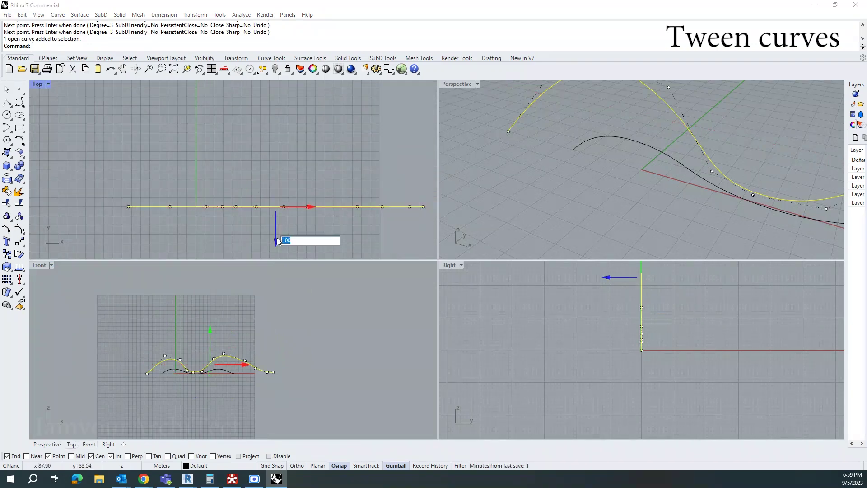
key(Return)
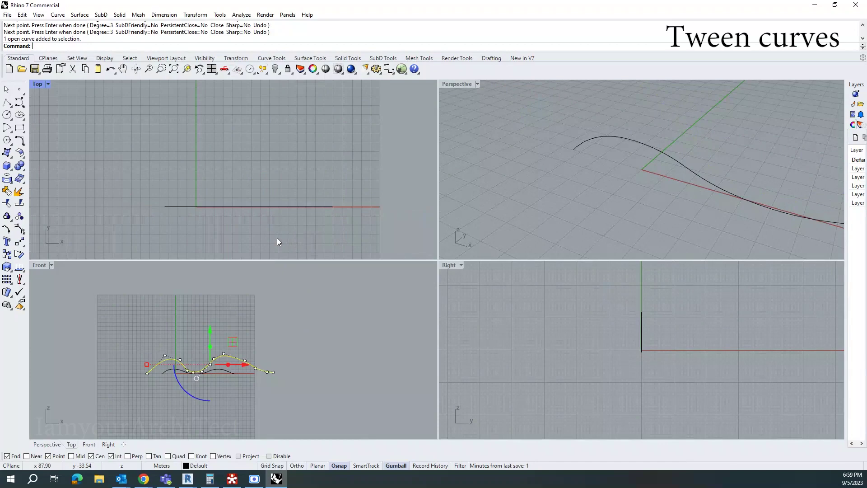
scroll(215, 160, down, 4)
scroll(232, 188, up, 1)
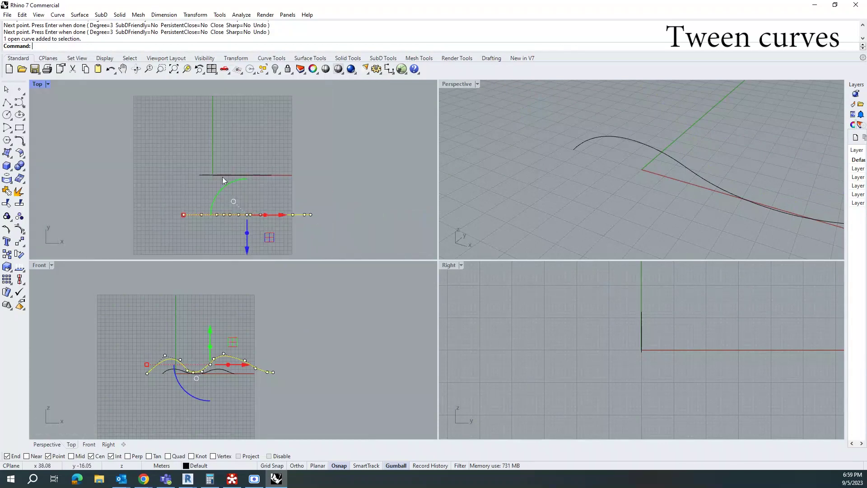
- Maximize Perspective and try control-point moves of 6.45 m and -6.18 m on the moved curve
double_click(459, 88)
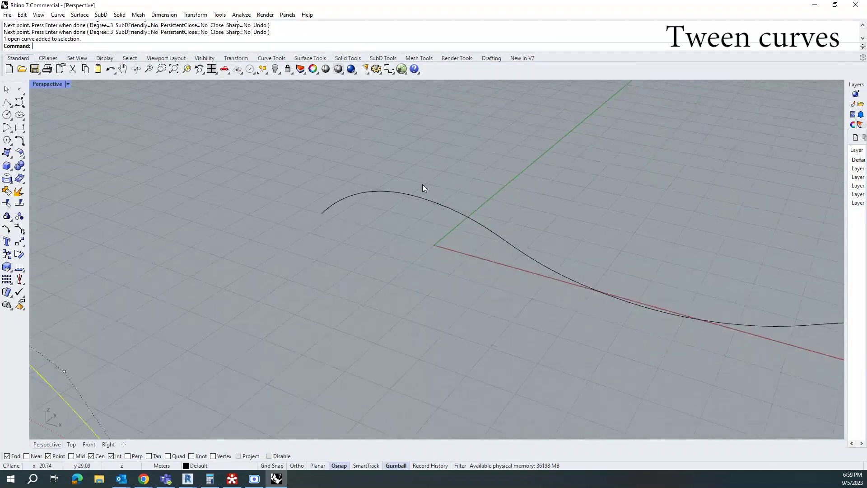
right_drag(422, 185, 467, 236)
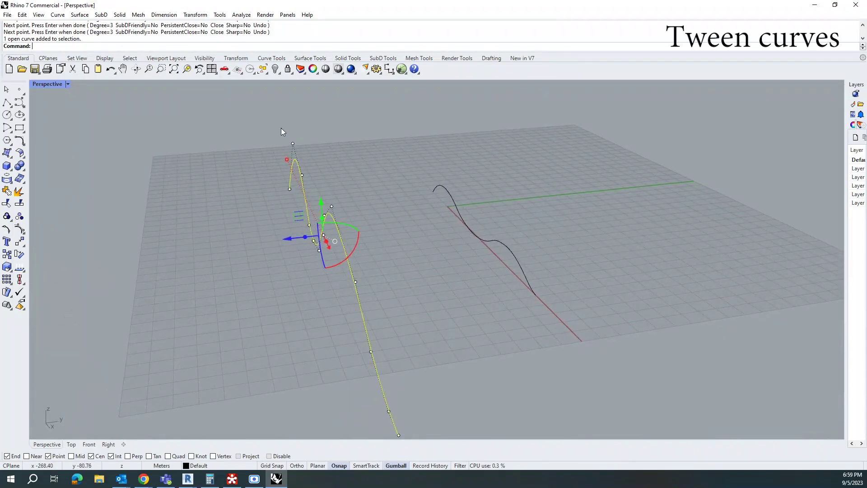
drag(281, 132, 327, 142)
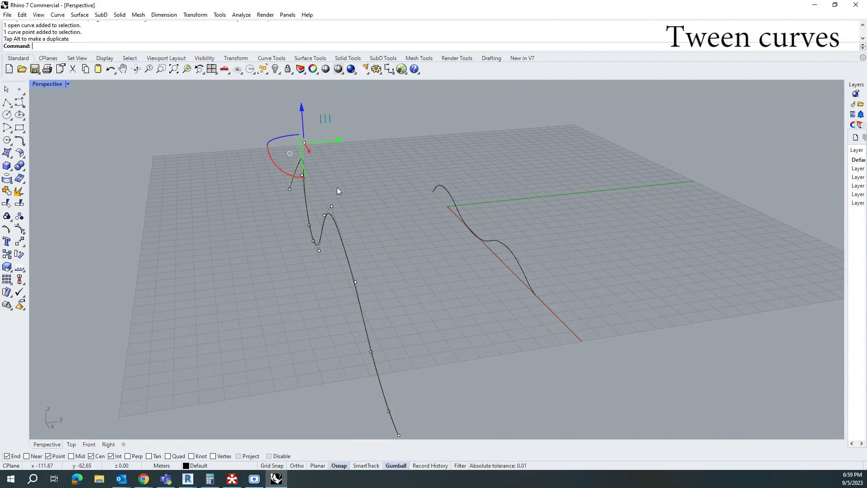
right_drag(339, 191, 305, 209)
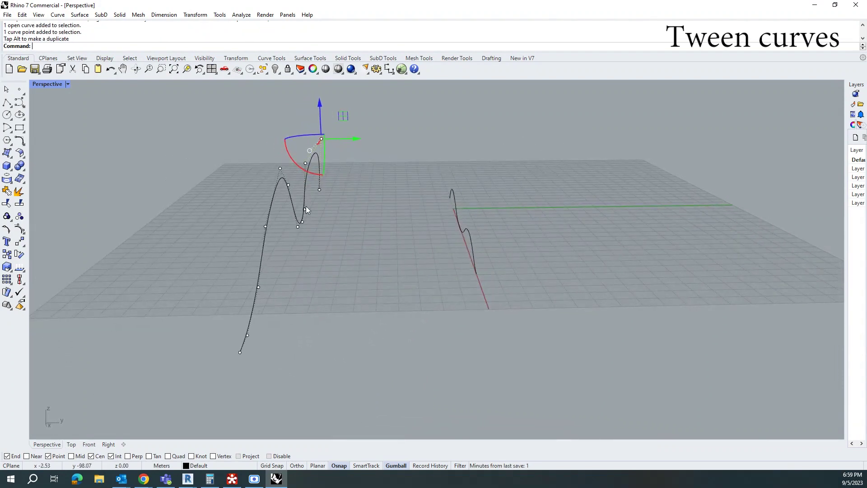
click(278, 169)
mouse_move(289, 170)
mouse_down()
mouse_move(316, 169)
mouse_move(291, 168)
mouse_up()
right_drag(356, 224, 522, 248)
- Drag a control point on the first curve, undo that move, and hide the points
click(500, 239)
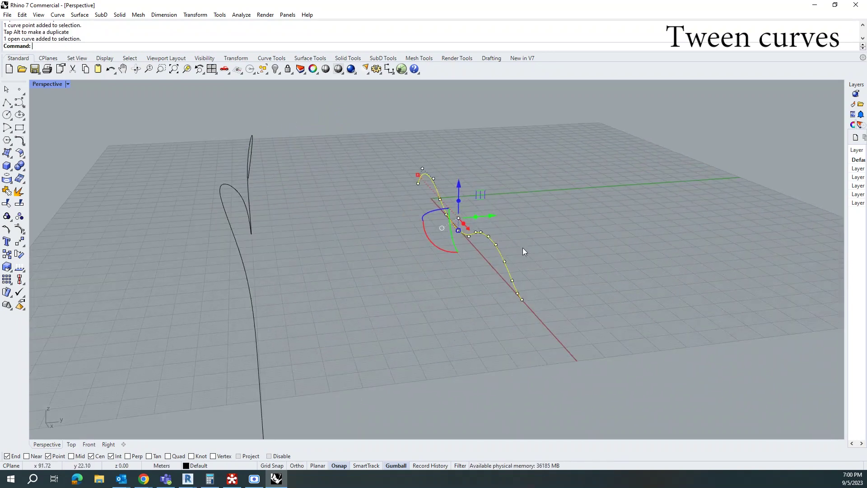
click(496, 245)
drag(512, 244, 510, 207)
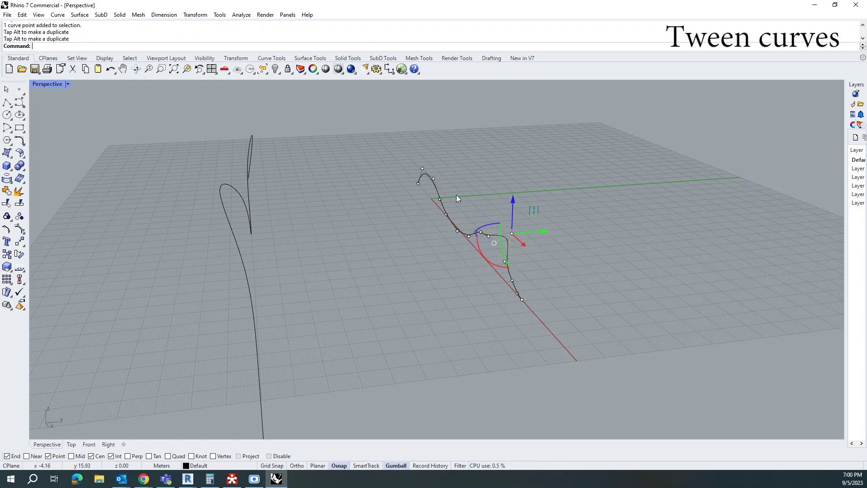
right_drag(456, 195, 440, 179)
click(440, 182)
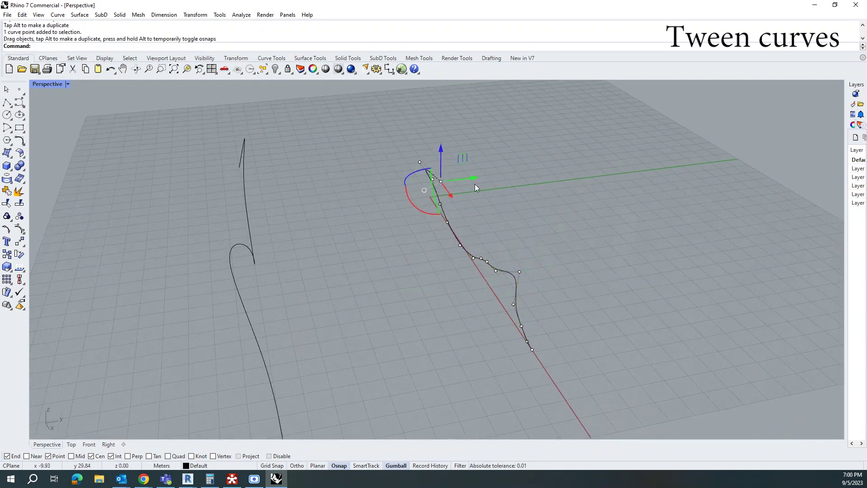
key(ctrl+z)
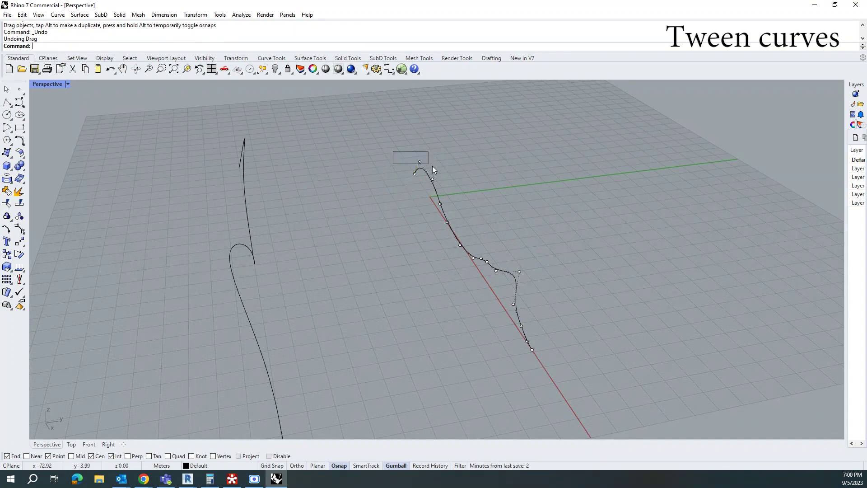
click(419, 161)
key(Escape)
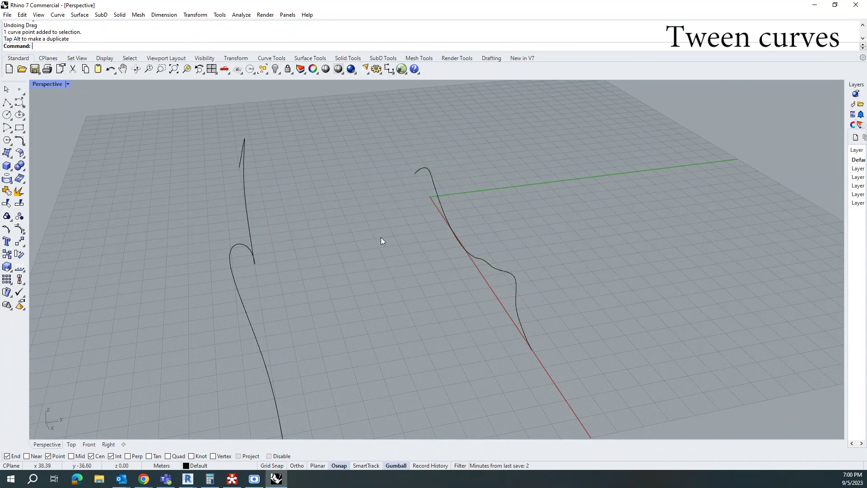
right_drag(381, 237, 421, 296)
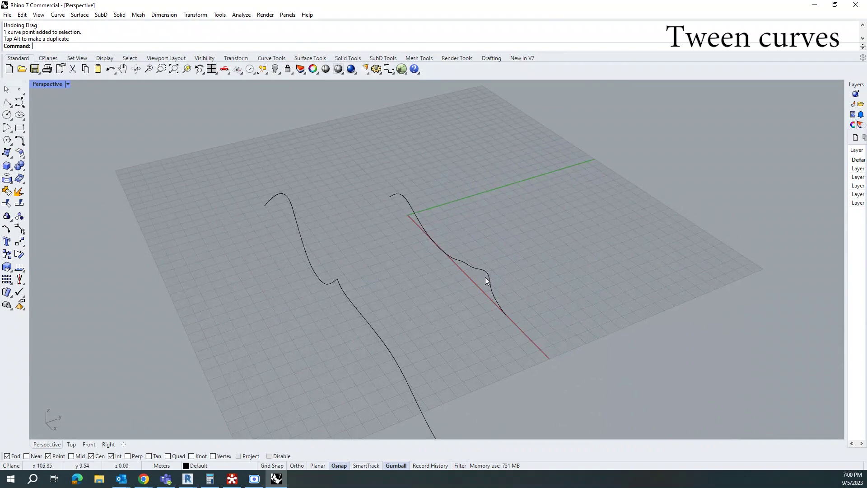
- Select both wavy curves and start Tween Curves with Number set to 10
key(ctrl+a)
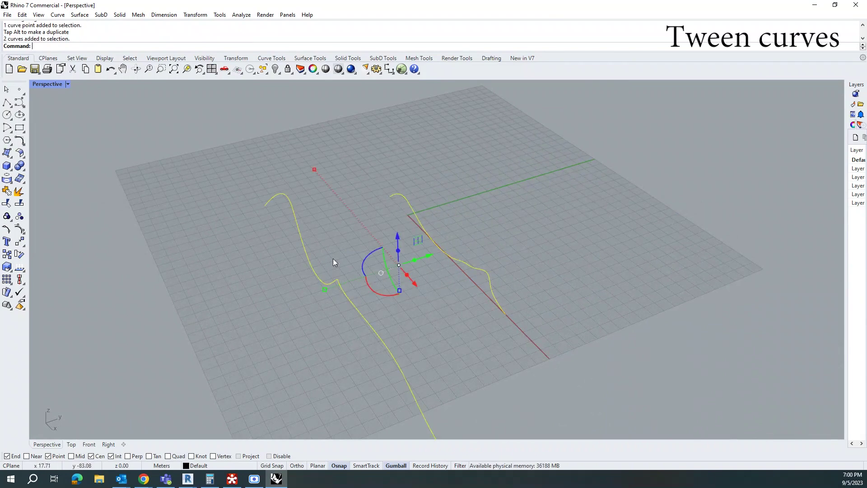
click(58, 14)
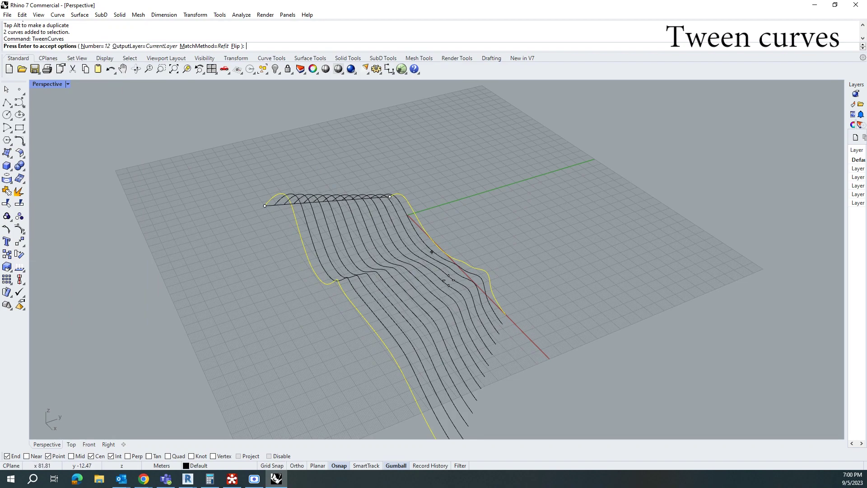
right_drag(452, 266, 397, 304)
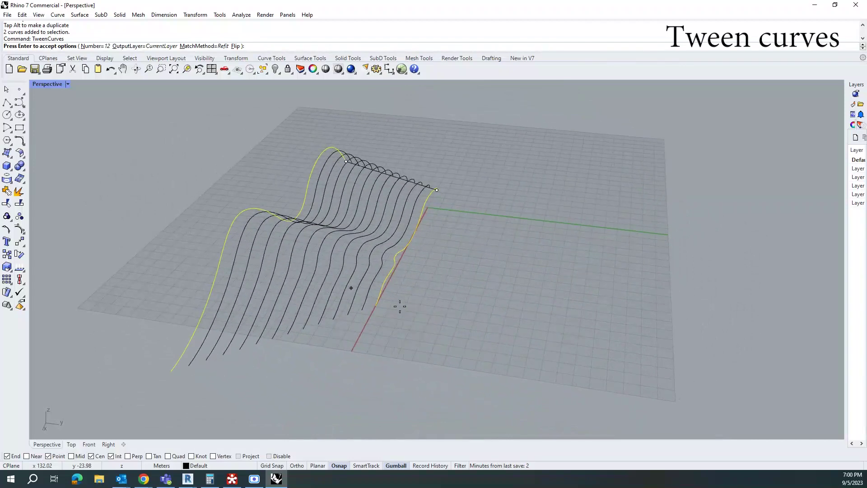
click(95, 46)
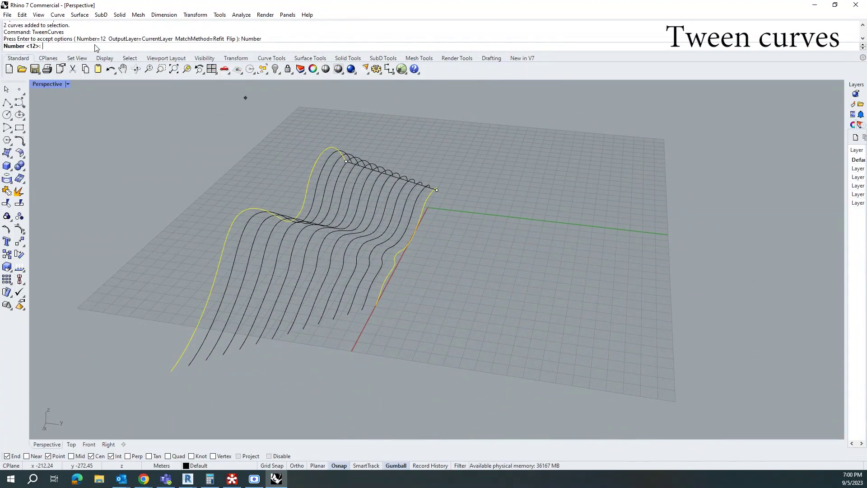
key(Return)
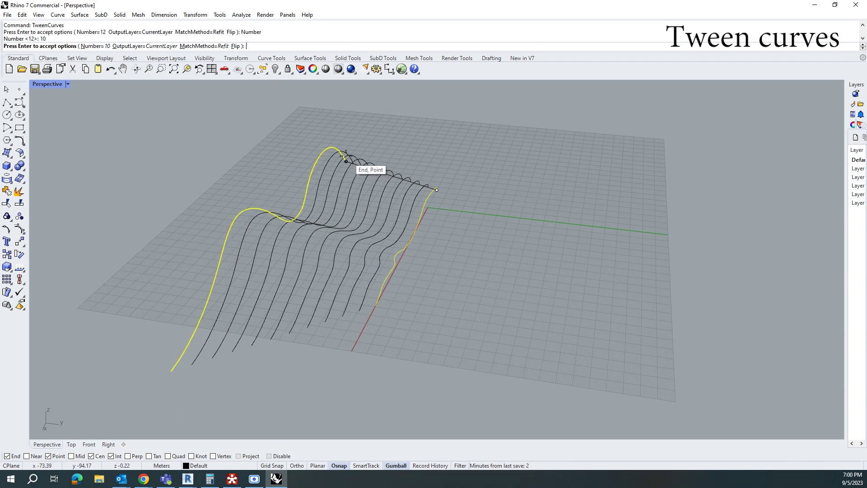
- Flip the curves' start points to untwist the tweens and try SamplePoints matching
click(172, 369)
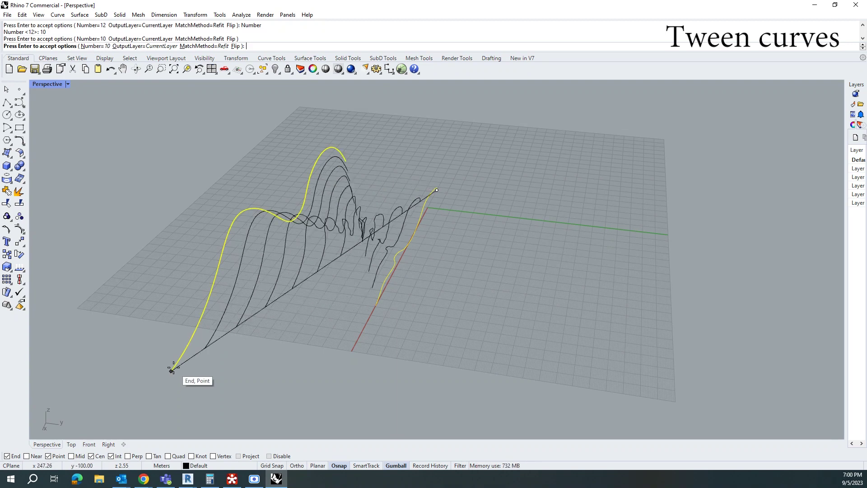
click(340, 159)
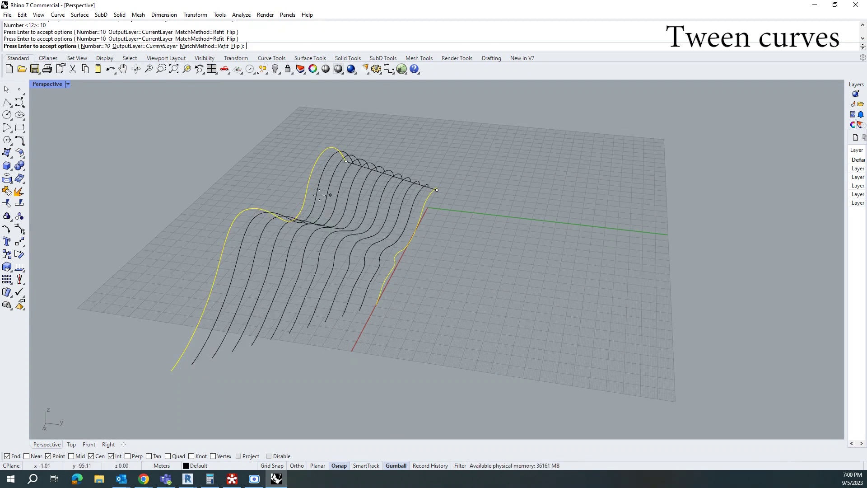
right_drag(289, 190, 335, 166)
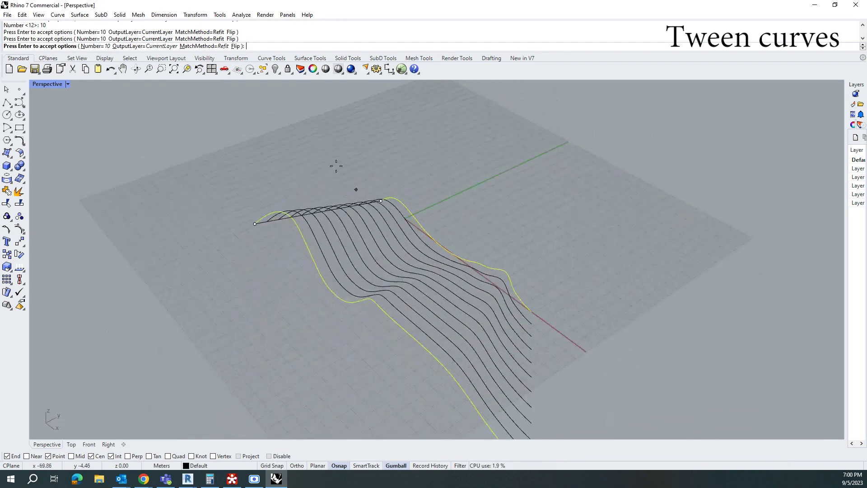
click(200, 47)
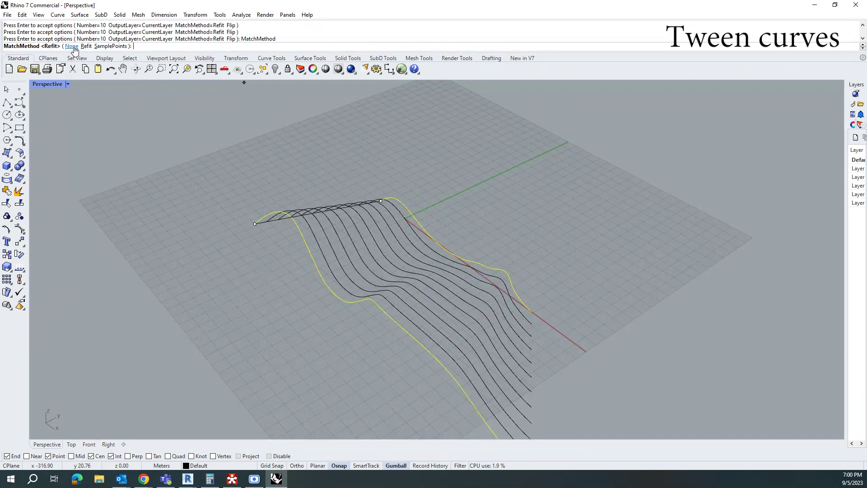
click(104, 46)
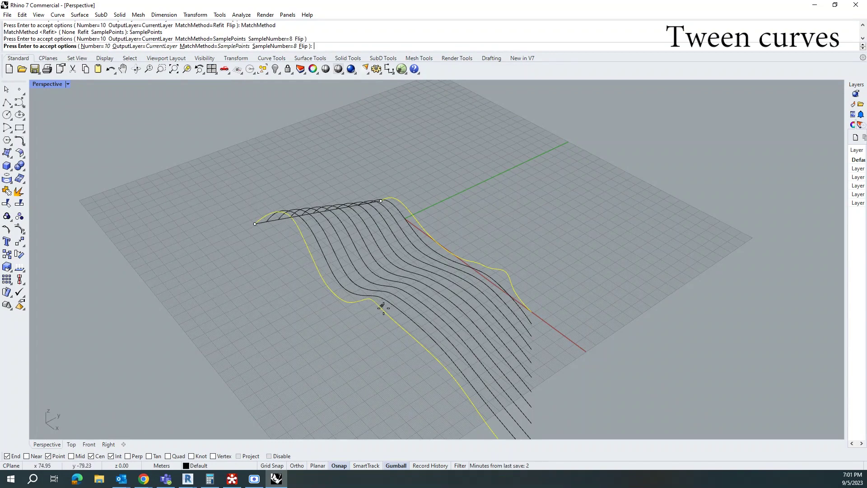
scroll(347, 277, down, 3)
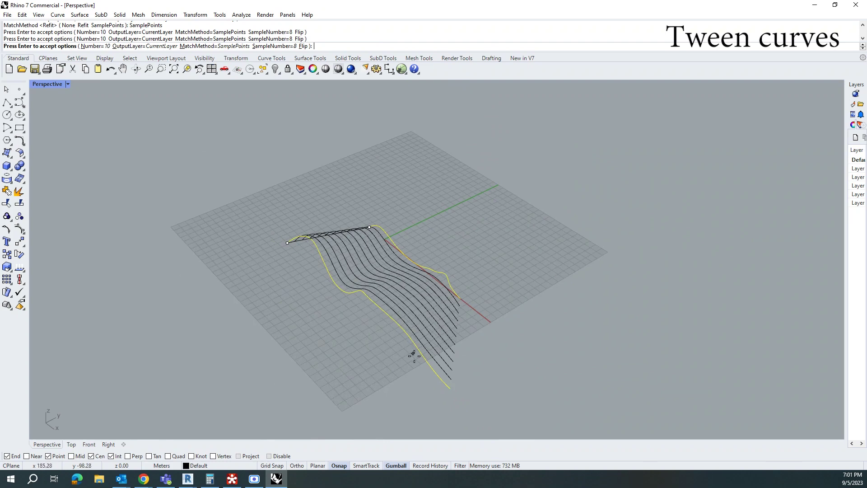
click(450, 387)
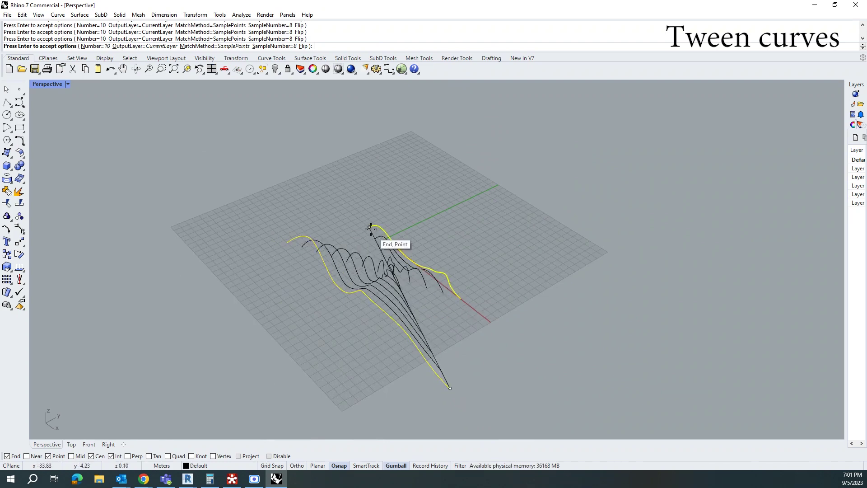
click(391, 238)
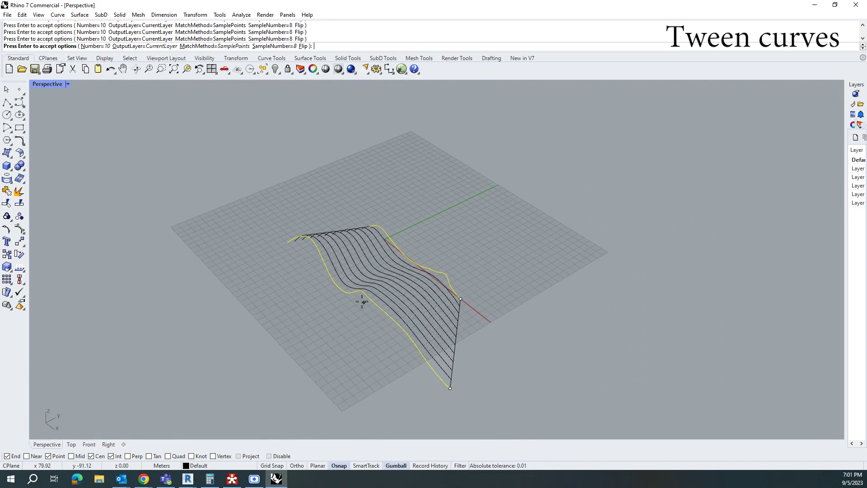
right_drag(324, 265, 316, 190)
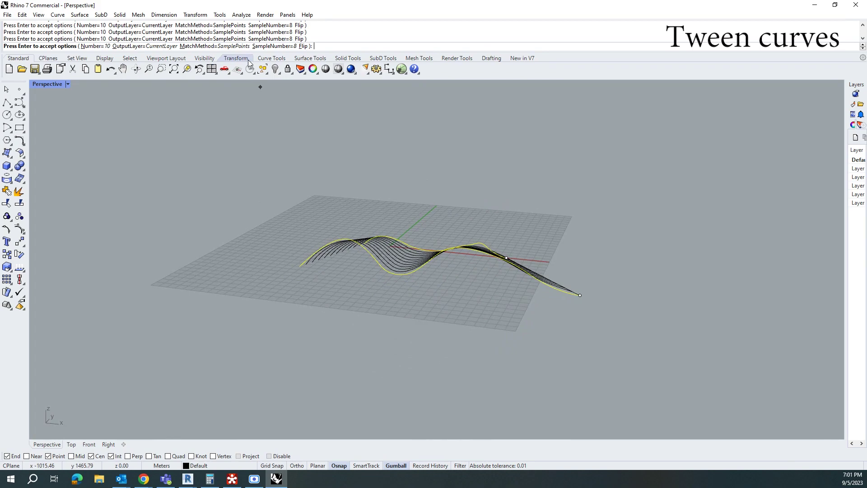
- Switch MatchMethod to Refit, accept the tweens, and select all 12 curves
click(237, 46)
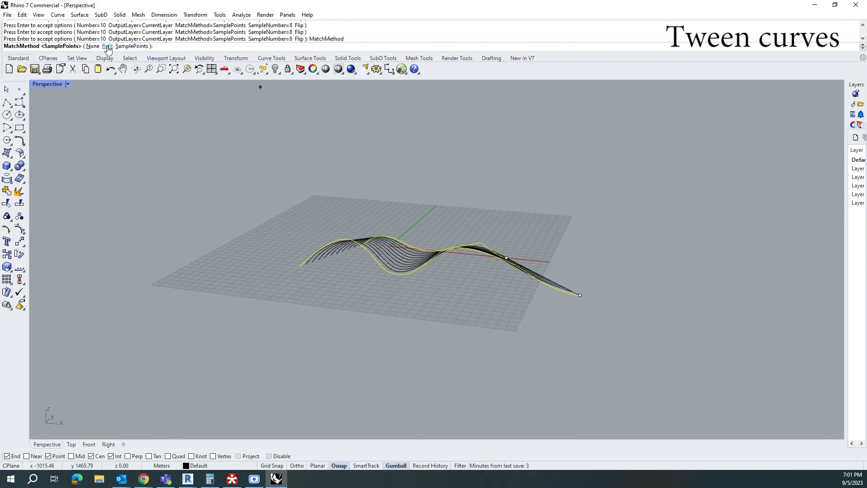
click(104, 46)
right_drag(461, 291, 322, 312)
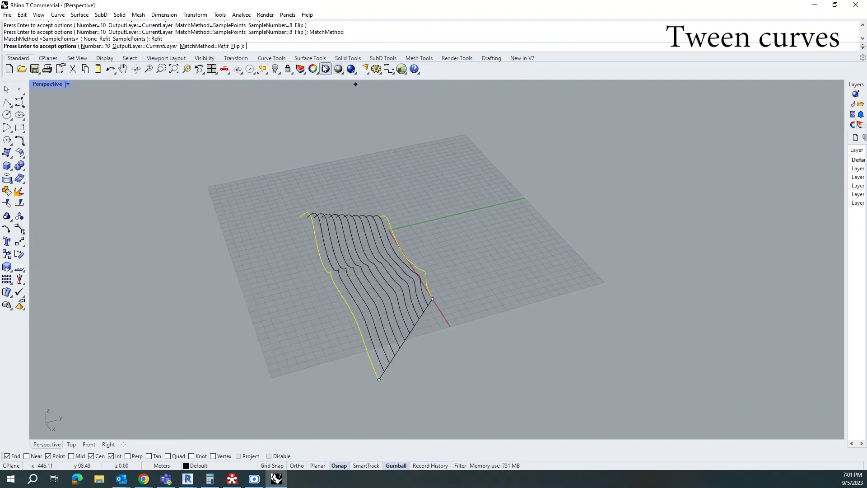
key(Return)
key(Escape)
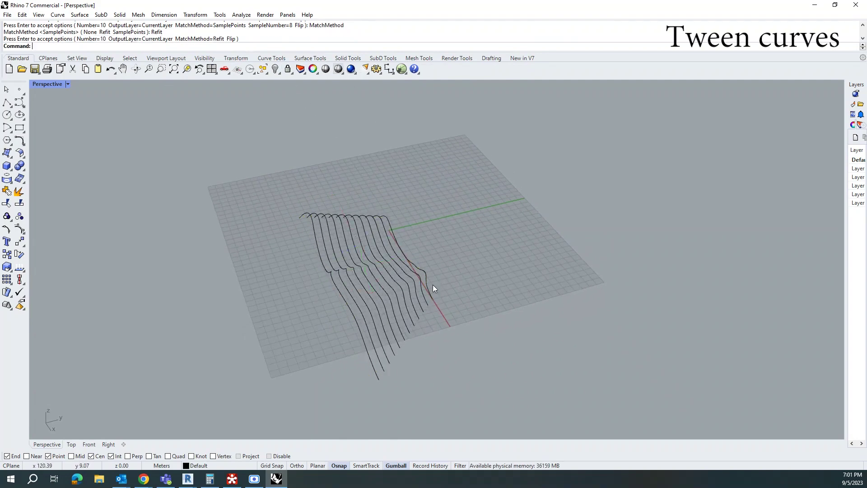
right_drag(432, 285, 393, 261)
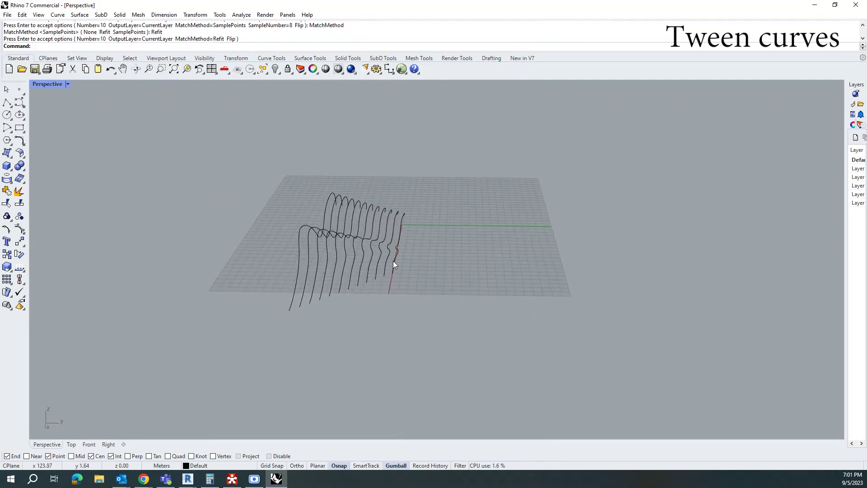
click(291, 223)
drag(472, 251, 259, 200)
- Extrude all 12 curves straight along a custom ground direction into thin ribbon strips
click(120, 15)
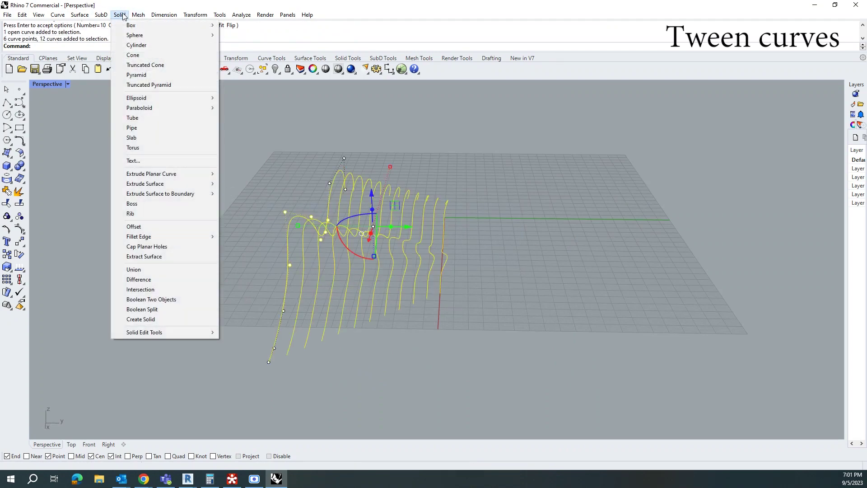
mouse_move(215, 174)
click(244, 174)
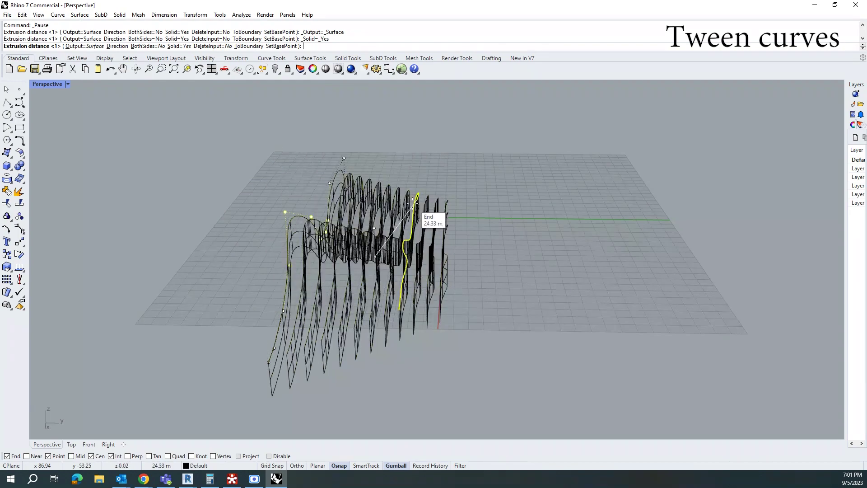
mouse_move(396, 221)
right_down()
mouse_move(308, 227)
mouse_move(393, 212)
right_up()
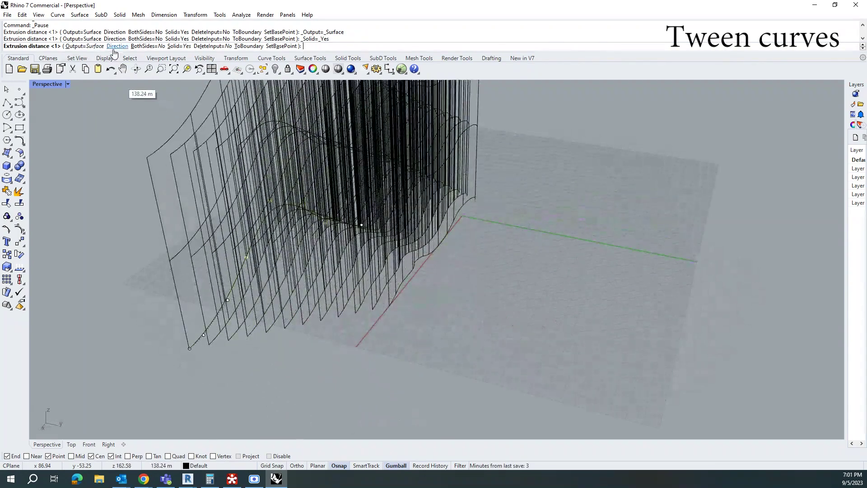
click(115, 46)
click(191, 349)
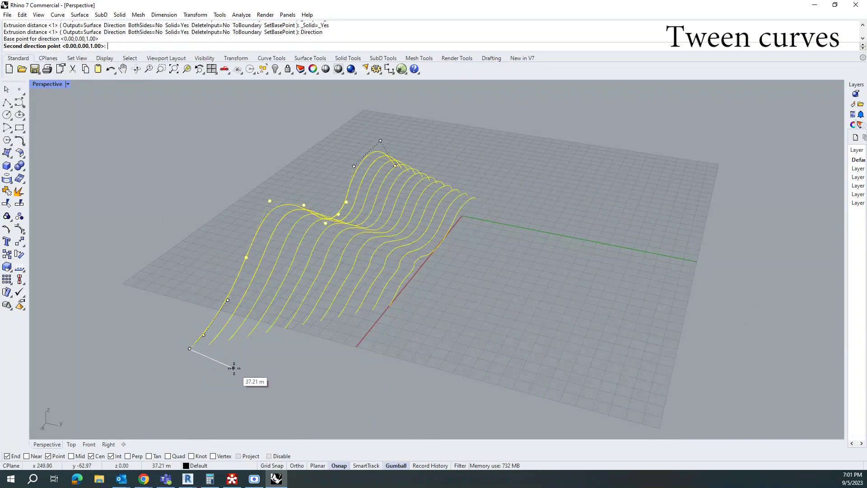
click(264, 371)
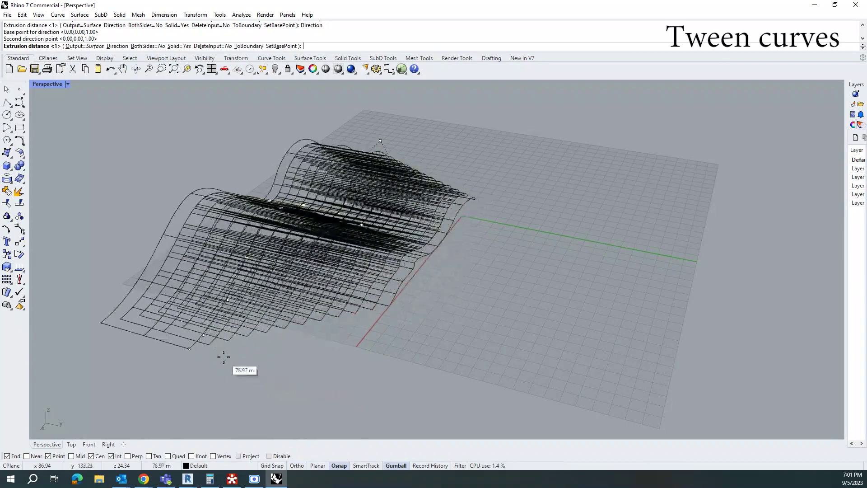
scroll(212, 347, up, 5)
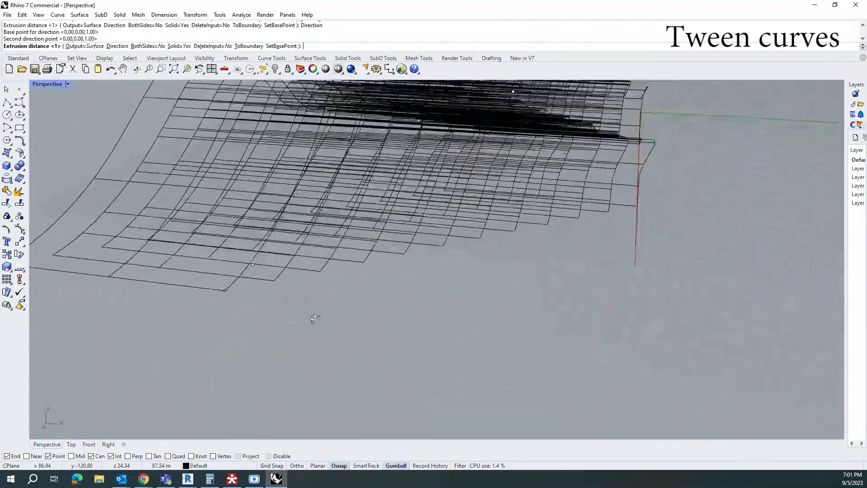
click(529, 378)
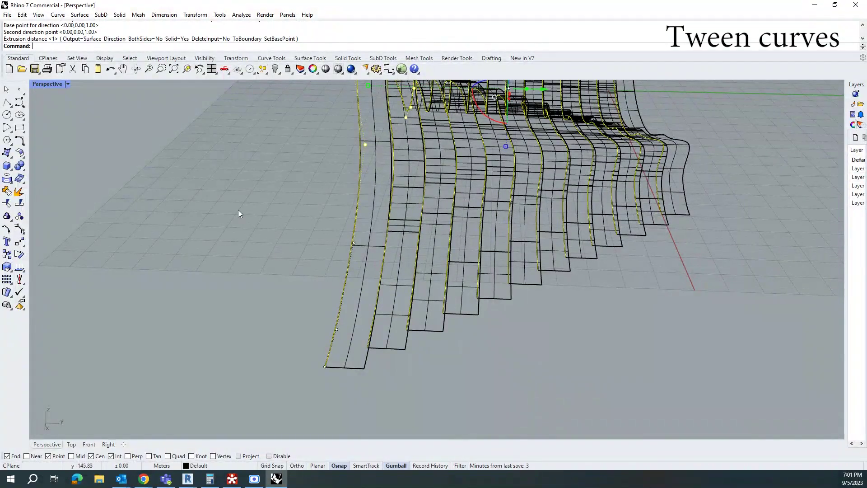
click(67, 84)
- Switch to Shaded display and move all geometry right along X, then restore four views
click(54, 125)
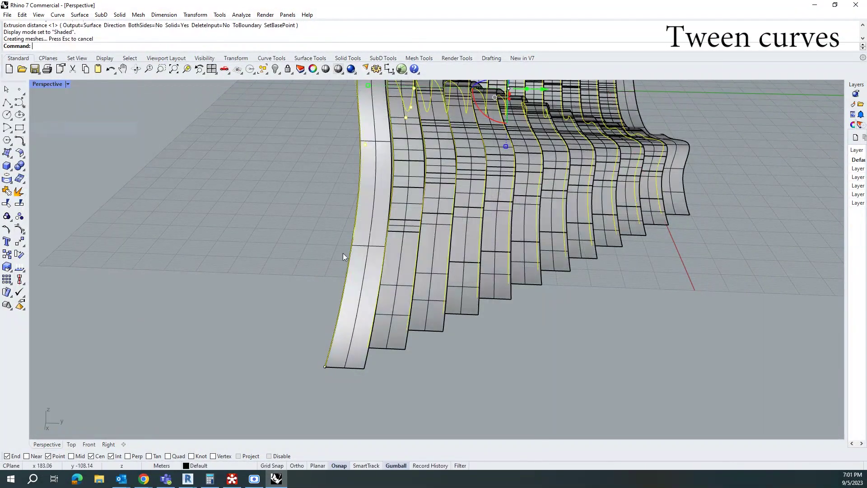
mouse_move(343, 253)
right_down()
mouse_move(461, 285)
mouse_move(441, 256)
mouse_move(478, 252)
mouse_move(443, 174)
mouse_move(428, 216)
mouse_move(302, 175)
mouse_move(445, 183)
mouse_move(486, 167)
mouse_move(587, 171)
mouse_move(675, 154)
mouse_move(610, 214)
mouse_move(436, 218)
mouse_move(507, 226)
mouse_move(558, 214)
mouse_move(485, 221)
mouse_move(407, 296)
mouse_move(381, 228)
right_up()
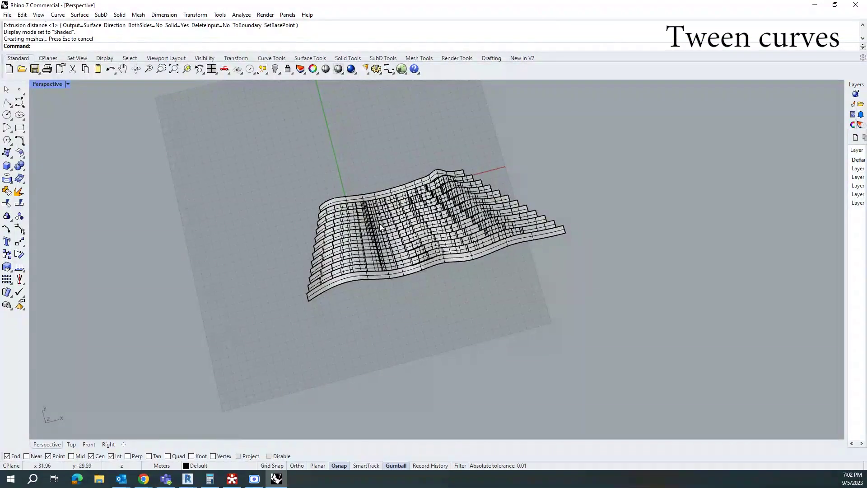
drag(408, 274, 405, 211)
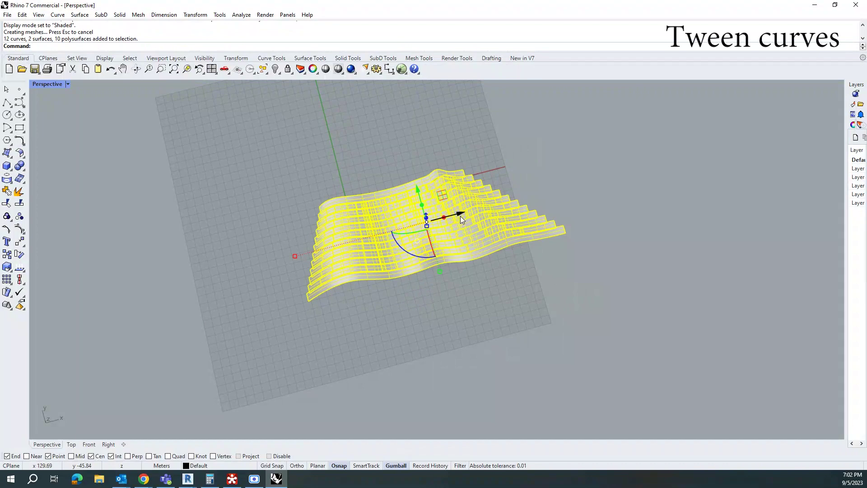
drag(460, 217, 723, 151)
double_click(47, 83)
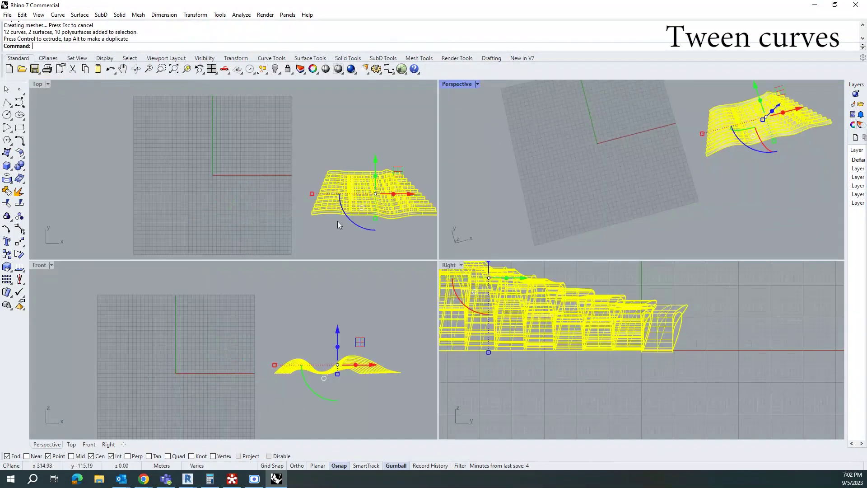
click(220, 191)
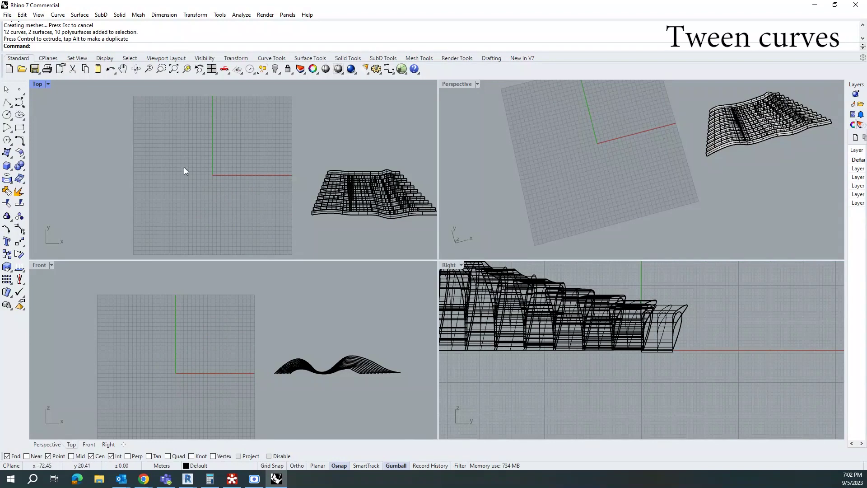
- Draw a closed blob-shaped control-point curve around the origin in Top, ending on its start point
click(19, 103)
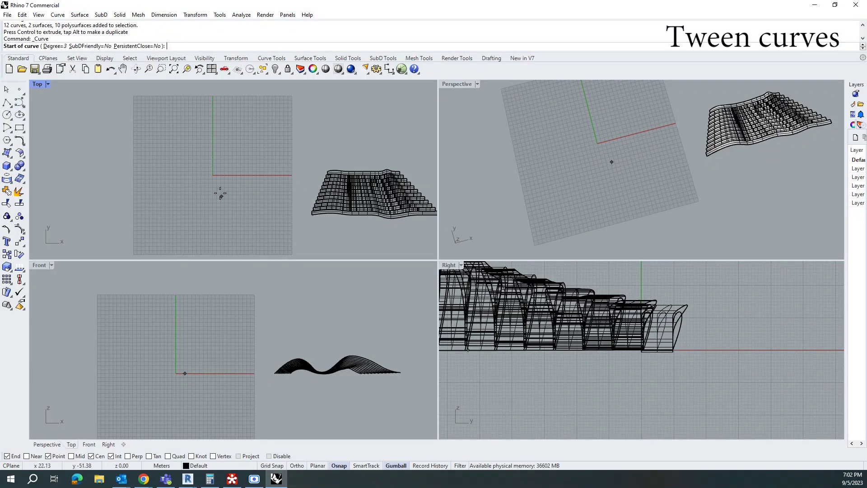
scroll(212, 172, up, 3)
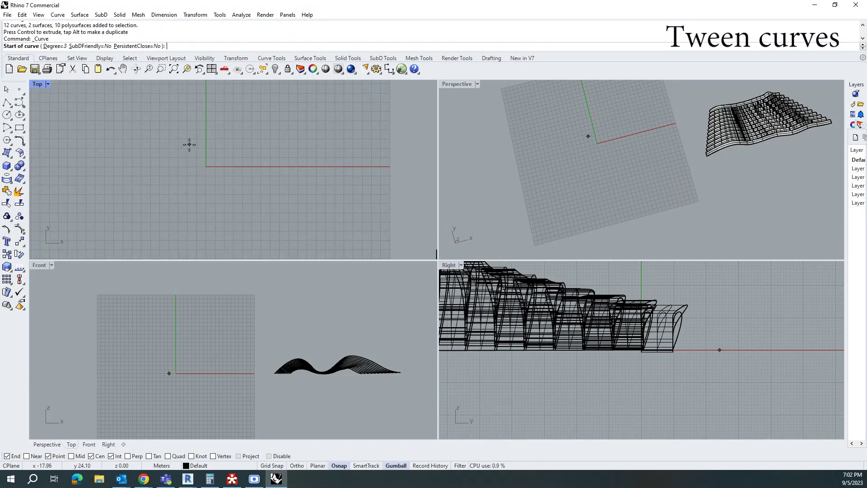
click(171, 144)
click(194, 123)
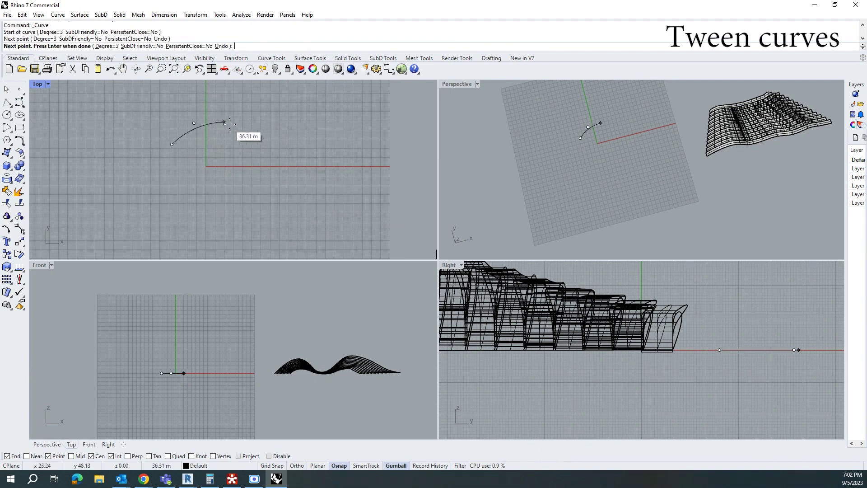
click(232, 126)
click(254, 146)
click(257, 180)
click(273, 229)
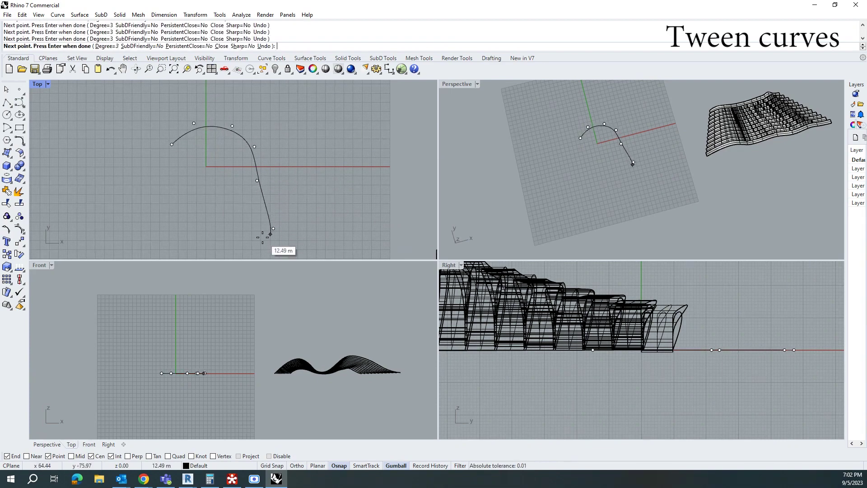
click(254, 239)
click(239, 217)
click(220, 209)
click(193, 209)
click(149, 213)
click(140, 183)
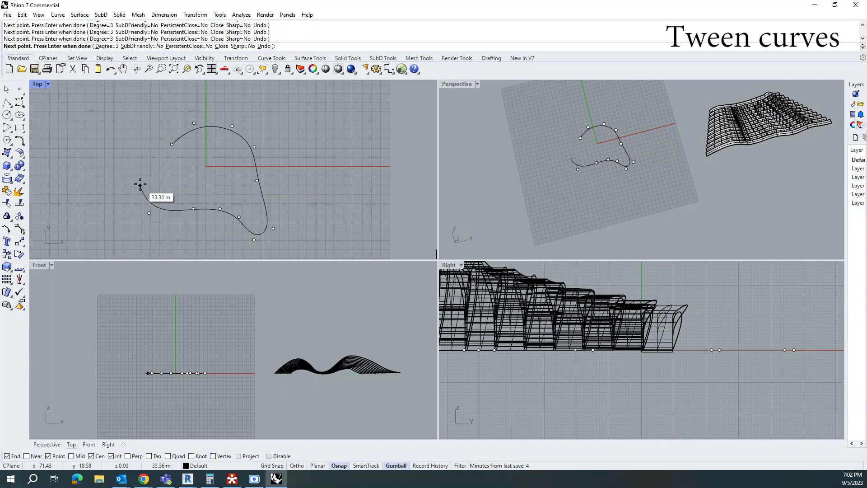
click(158, 173)
click(171, 144)
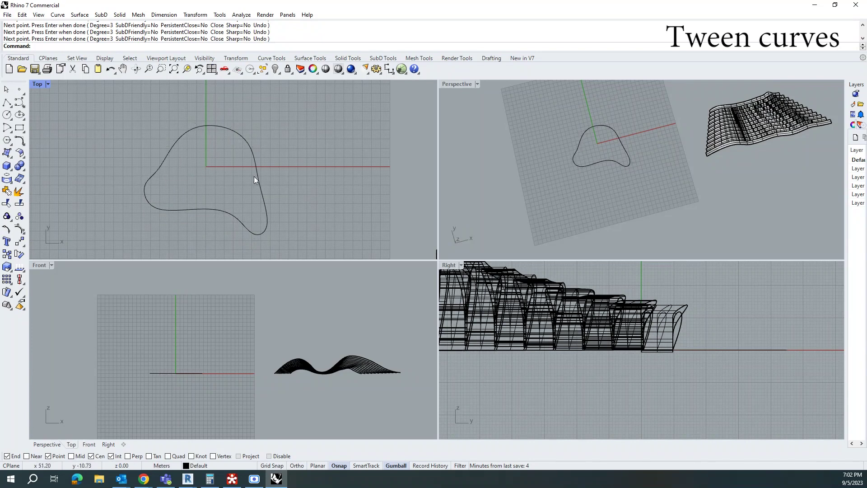
click(254, 164)
click(20, 102)
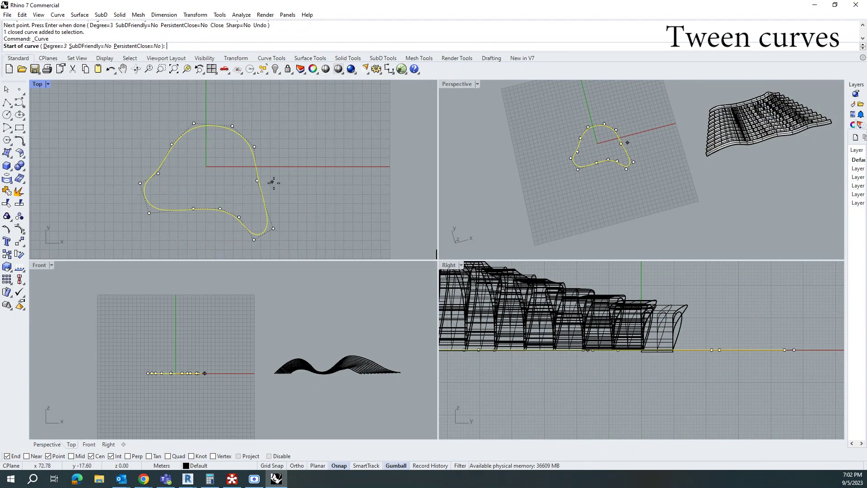
- Paste an in-place copy of the closed curve and rotate it about 67 degrees
key(Escape)
click(265, 198)
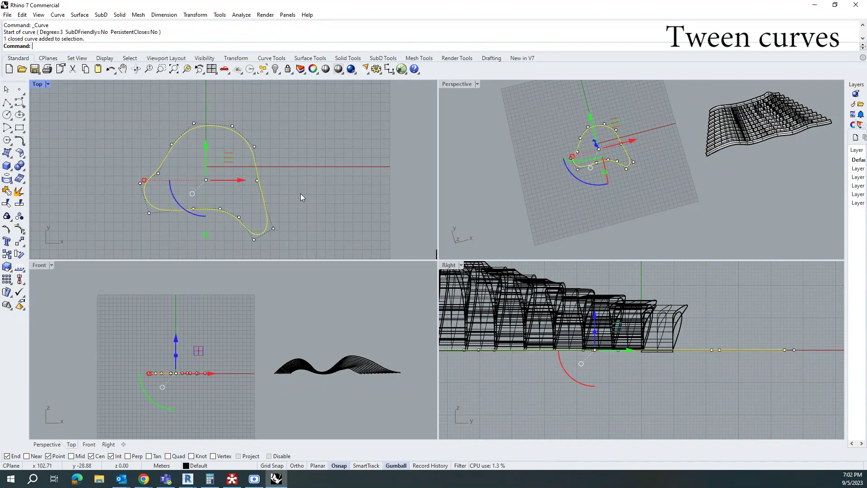
key(ctrl+c)
key(ctrl+v)
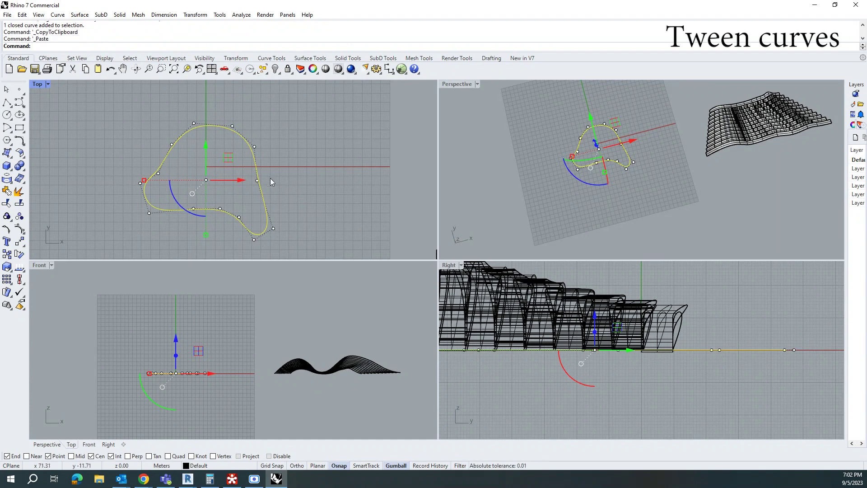
drag(178, 205, 170, 154)
- Raise the rotated copy along Z by 100, then higher still, in the maximized Perspective view
double_click(460, 85)
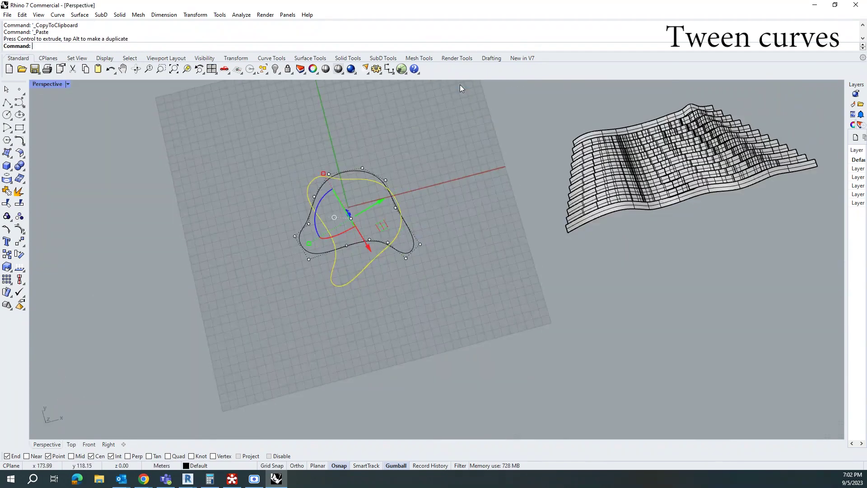
right_drag(360, 294, 377, 233)
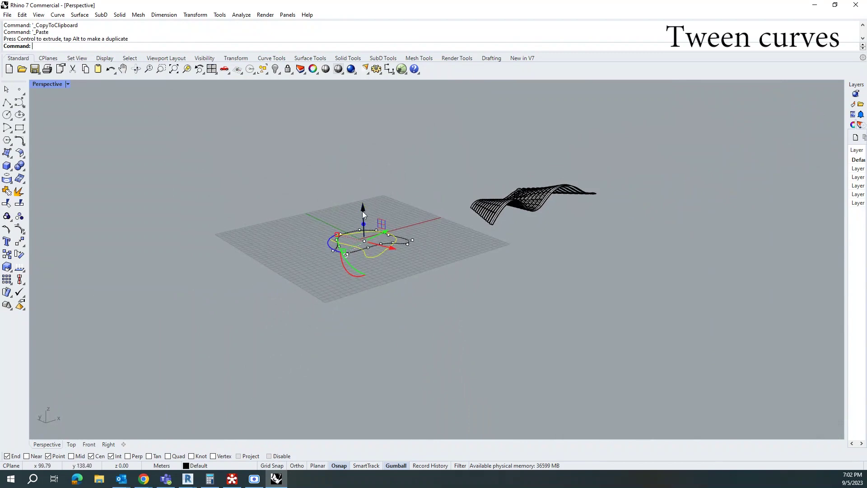
click(363, 212)
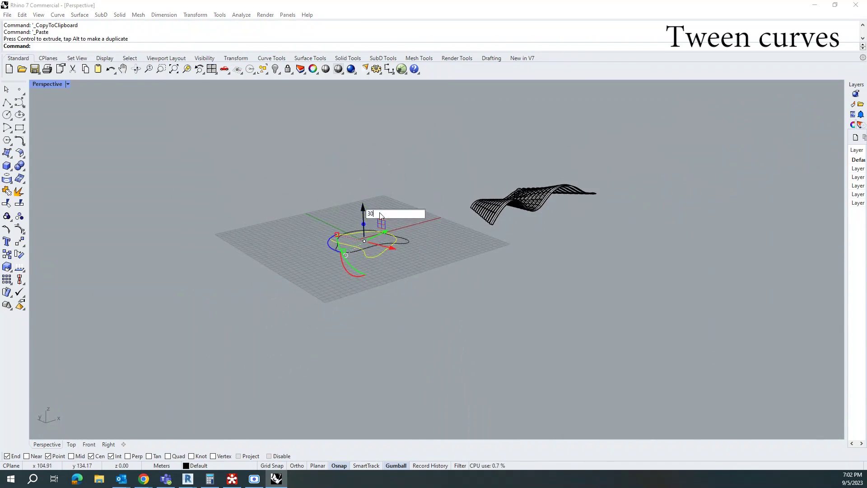
key(Return)
click(362, 196)
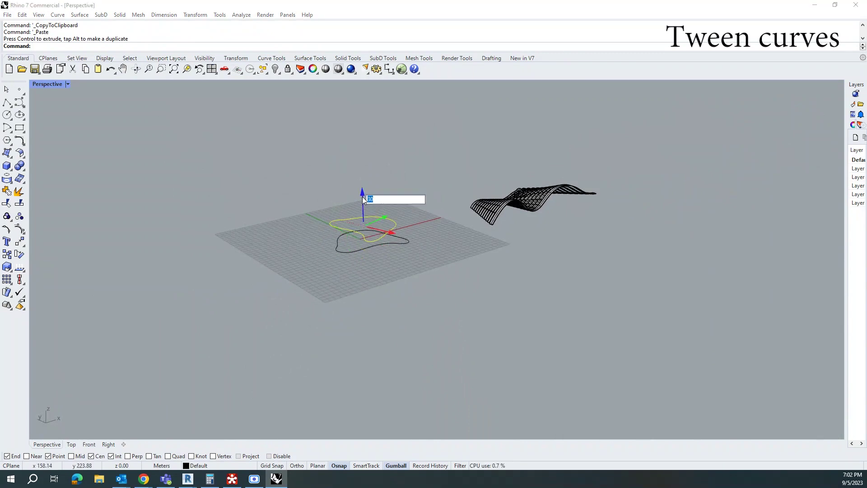
key(Return)
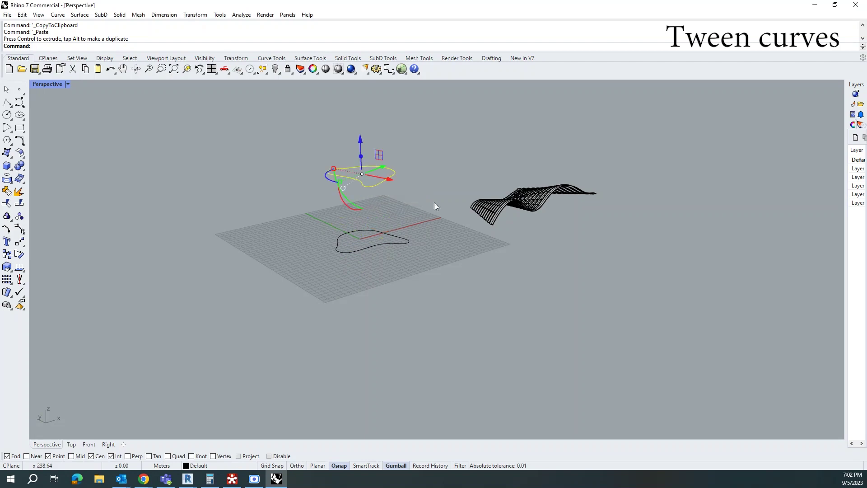
click(416, 244)
right_drag(415, 244, 375, 269)
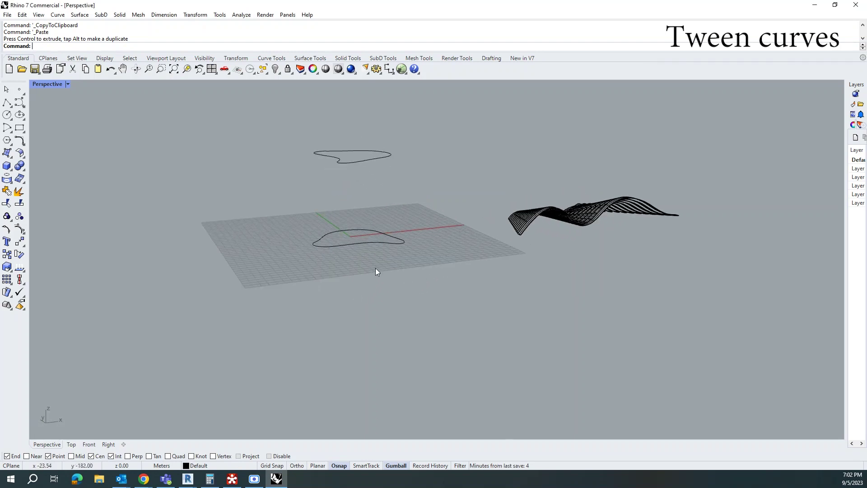
- Create ten tween curves between the two closed blob profiles, then select all twelve curves
drag(362, 174, 359, 167)
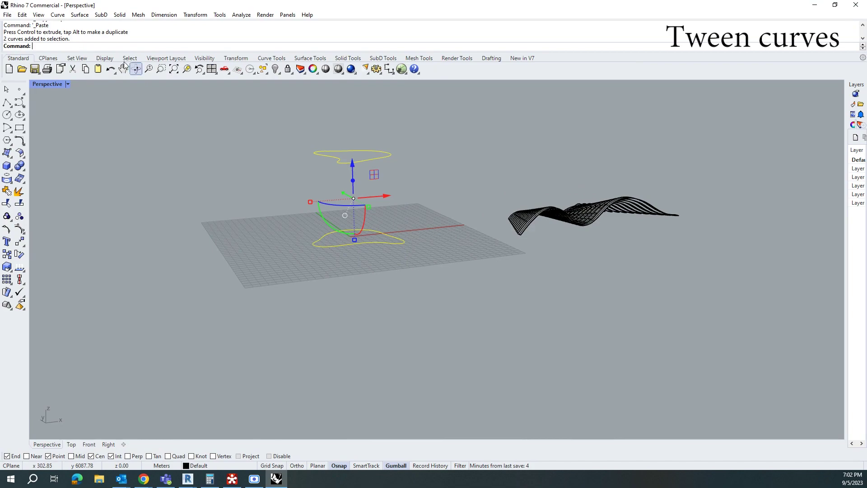
click(58, 14)
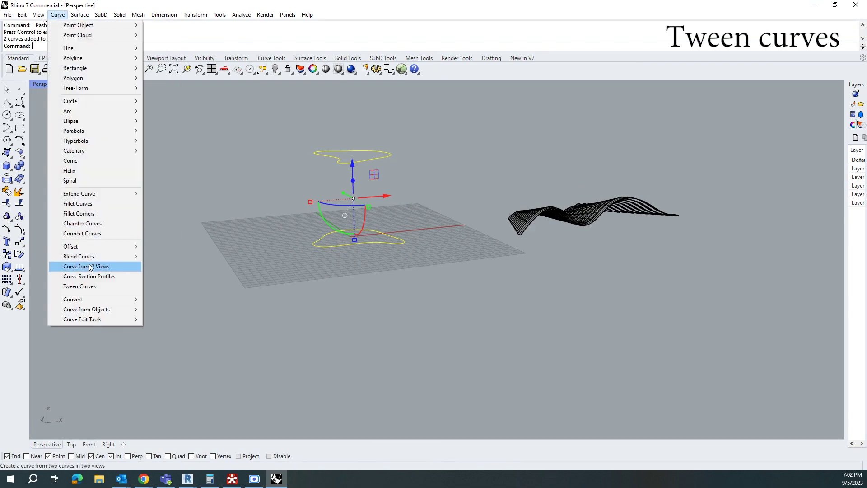
click(79, 286)
mouse_move(393, 216)
right_down()
mouse_move(407, 248)
mouse_move(383, 300)
mouse_move(420, 234)
mouse_move(430, 256)
mouse_move(461, 199)
mouse_move(441, 229)
mouse_move(466, 270)
mouse_move(438, 306)
mouse_move(430, 294)
mouse_move(360, 276)
right_up()
key(Return)
key(Escape)
drag(360, 276, 294, 205)
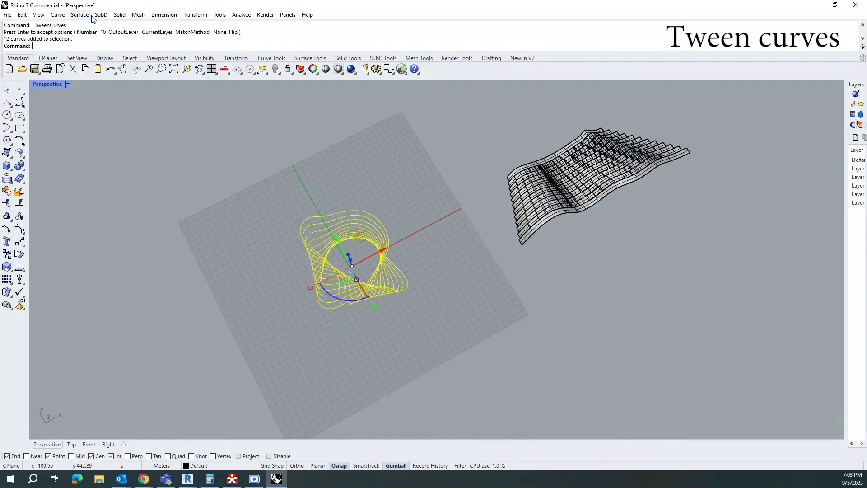
- Extrude the twelve curves straight into 2 m-thick solid slabs
click(113, 16)
mouse_move(181, 173)
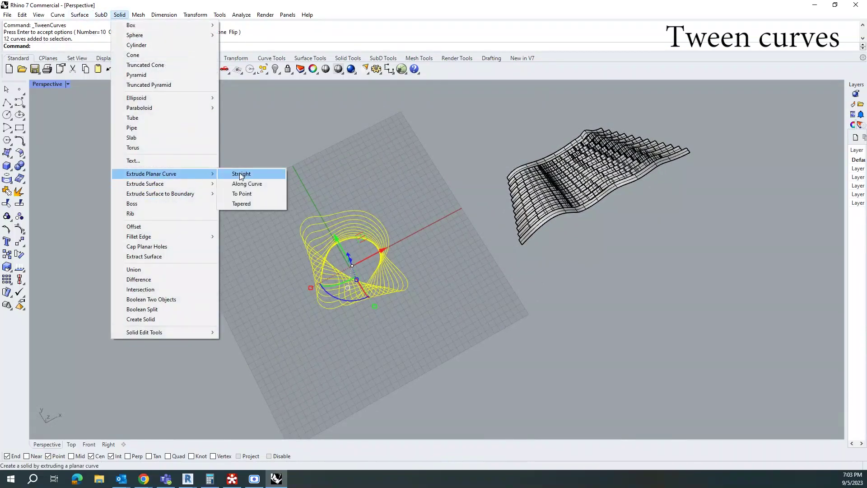
click(244, 175)
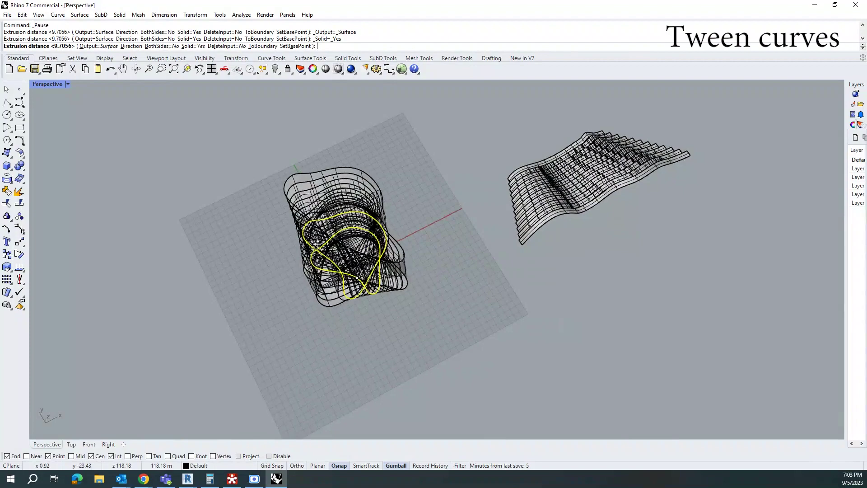
right_drag(344, 257, 308, 258)
scroll(308, 257, up, 4)
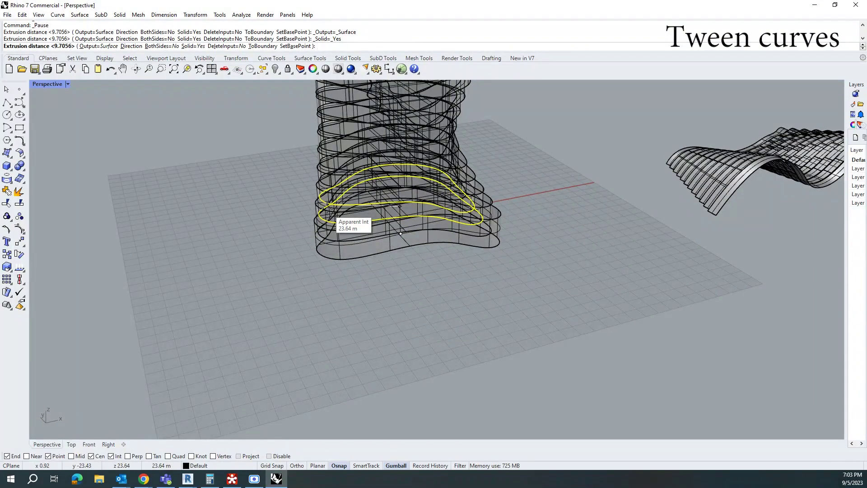
text(1)
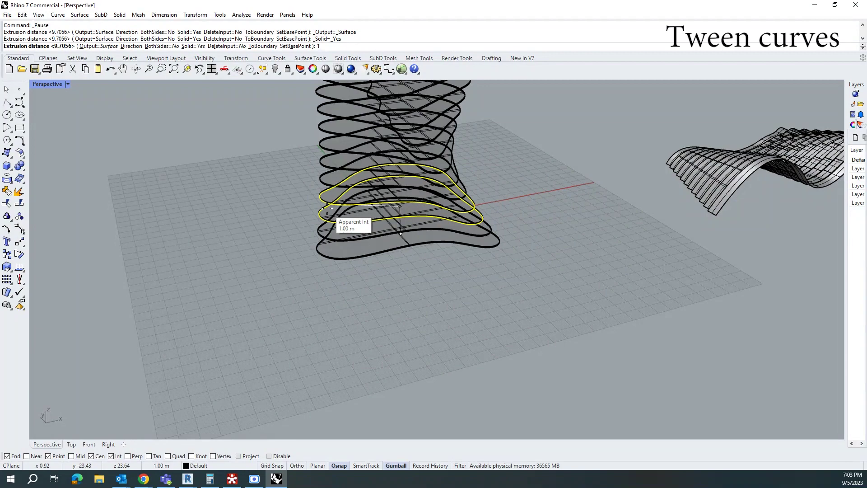
key(BackSpace)
text(5)
scroll(328, 225, up, 2)
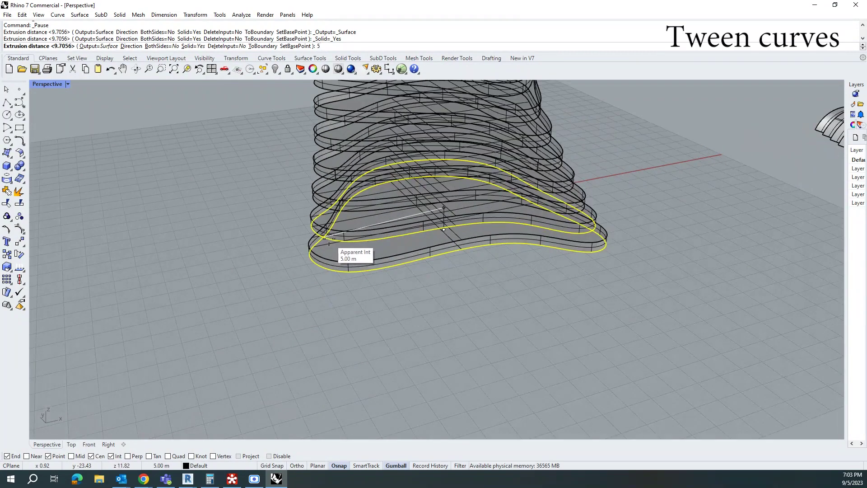
key(BackSpace)
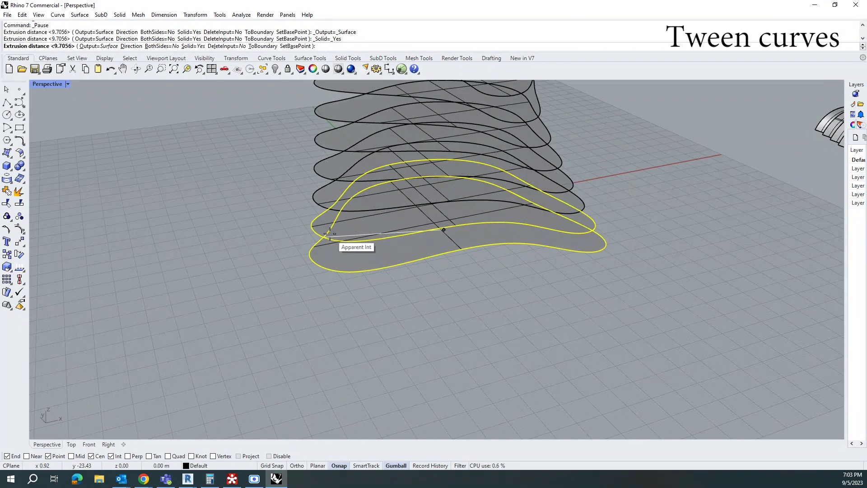
text(2)
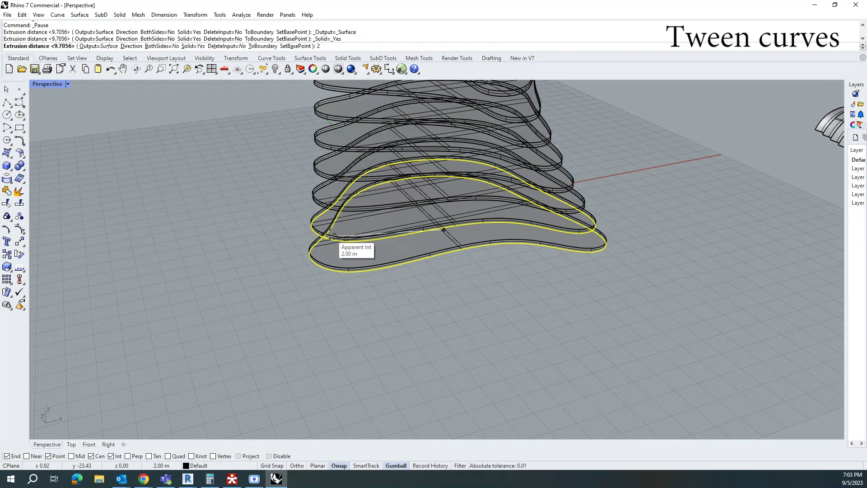
key(Return)
- View the whole twisted stack and window-select all curves and their slabs
scroll(436, 281, down, 5)
mouse_move(435, 280)
right_down()
mouse_move(451, 303)
mouse_move(479, 271)
mouse_move(499, 214)
mouse_move(452, 252)
mouse_move(461, 270)
mouse_move(397, 309)
mouse_move(418, 384)
right_up()
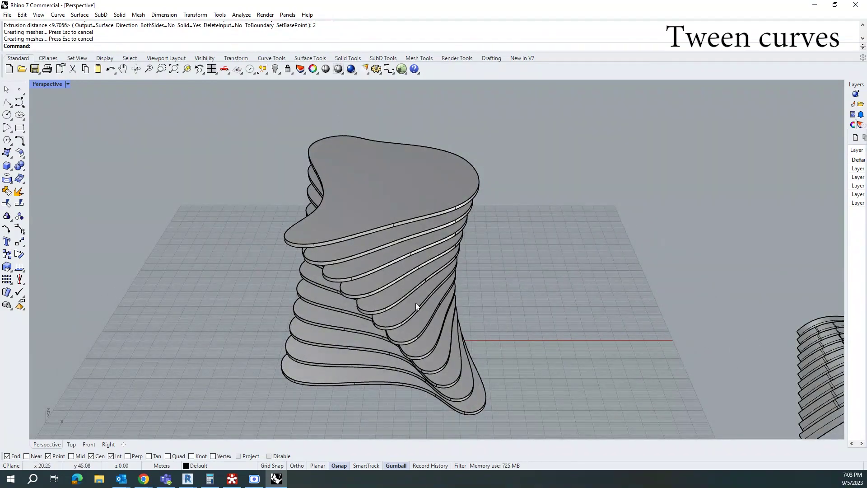
right_drag(363, 319, 539, 396)
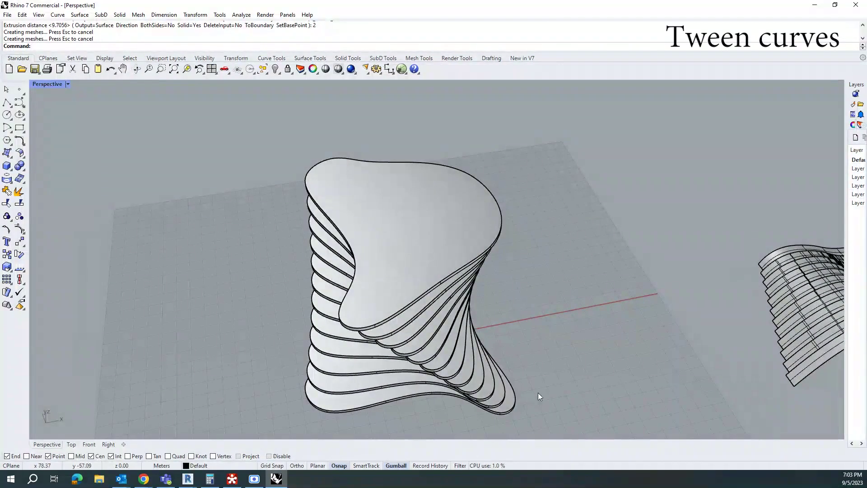
drag(385, 269, 393, 262)
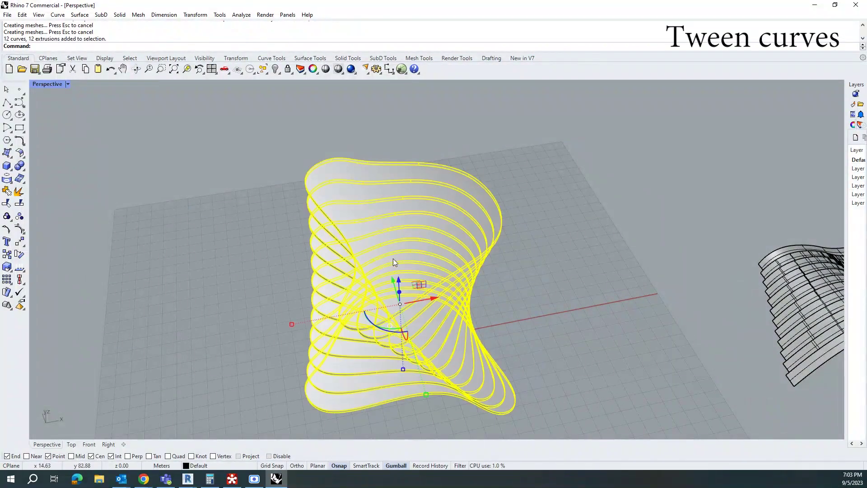
- In maximized Top view, twist the slabs about an X-axis from the origin, with reference points set in Front
double_click(55, 84)
double_click(37, 85)
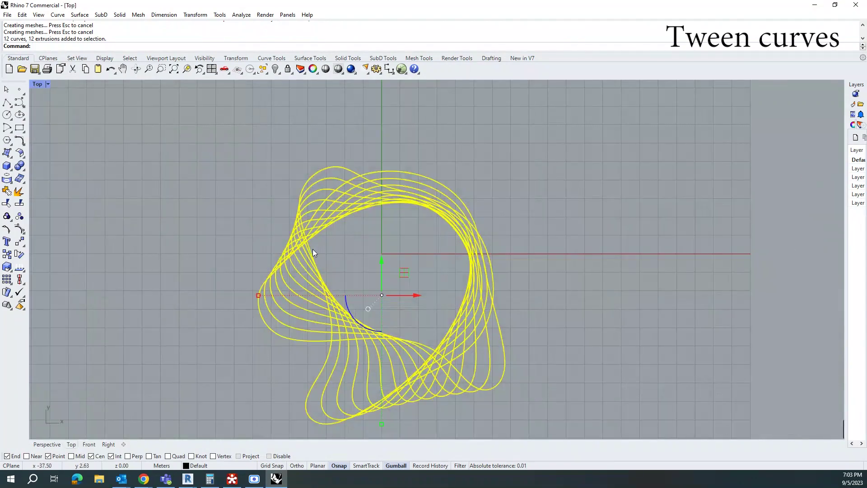
text(Twist)
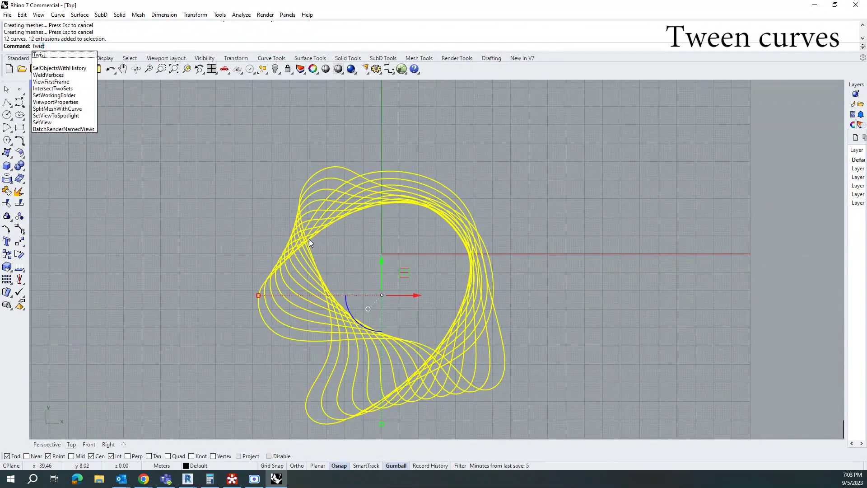
key(Return)
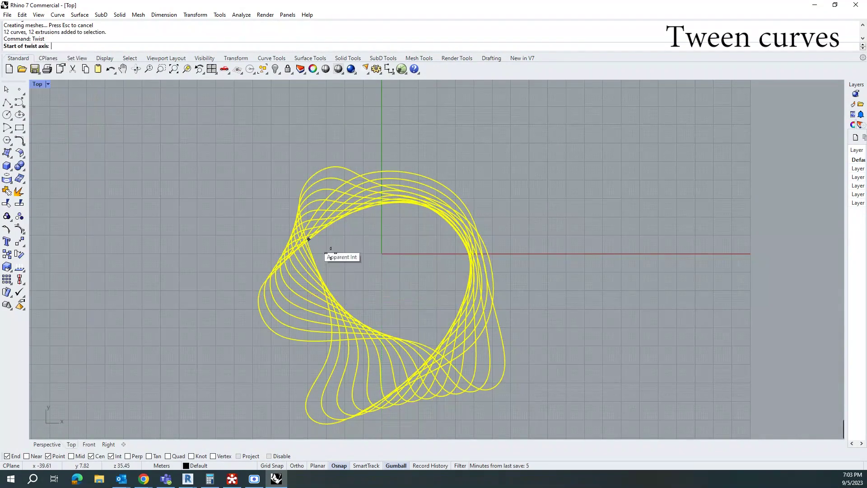
click(383, 254)
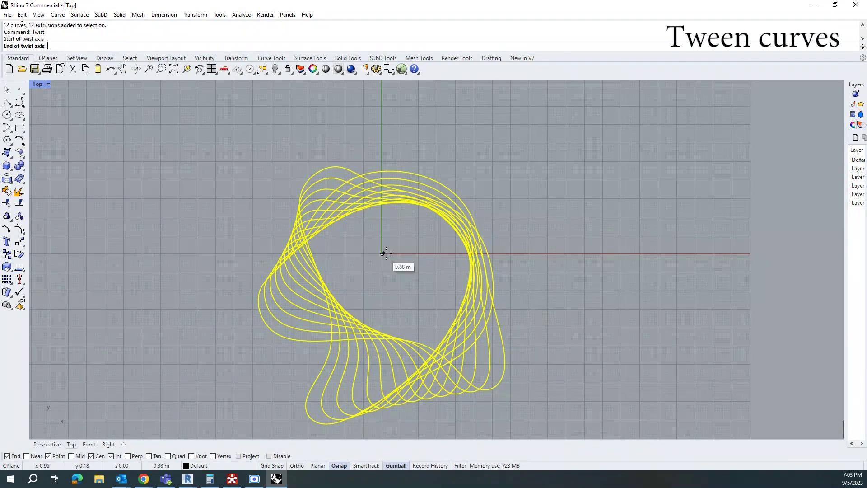
click(540, 254)
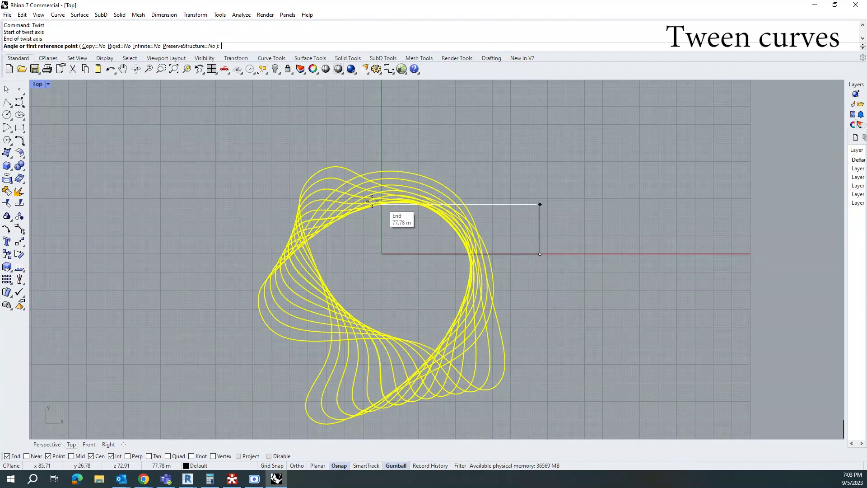
click(89, 444)
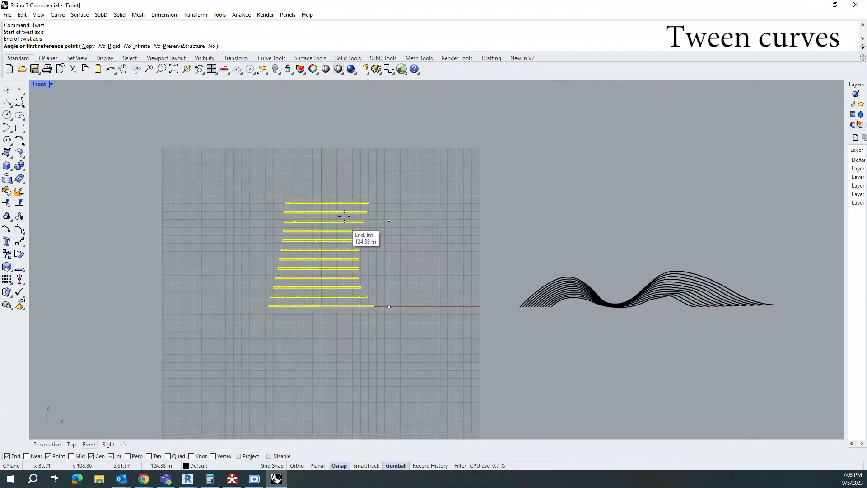
click(375, 172)
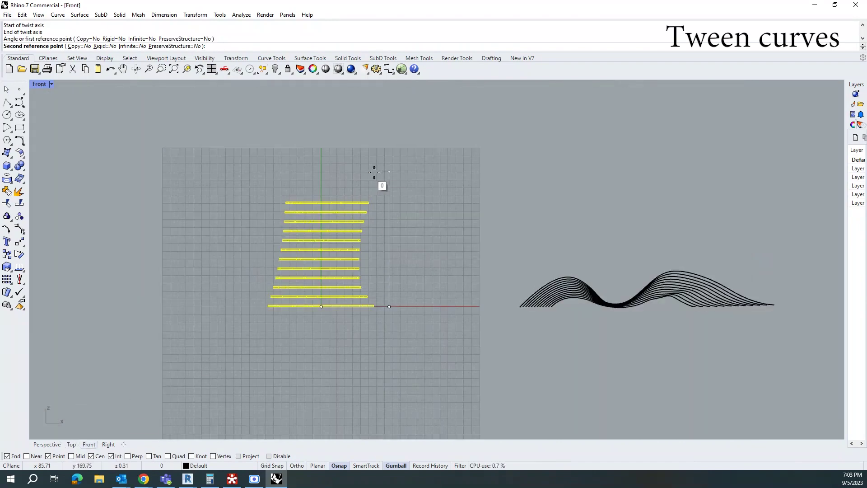
click(429, 173)
right_drag(335, 254, 330, 295)
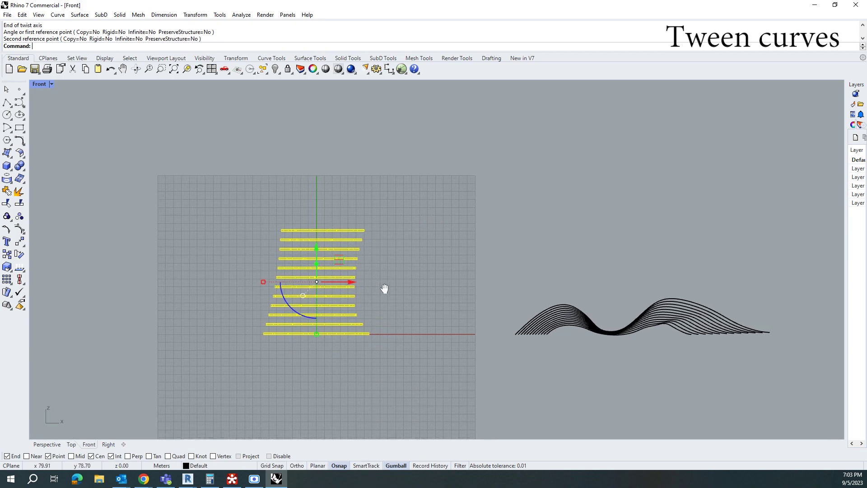
double_click(39, 85)
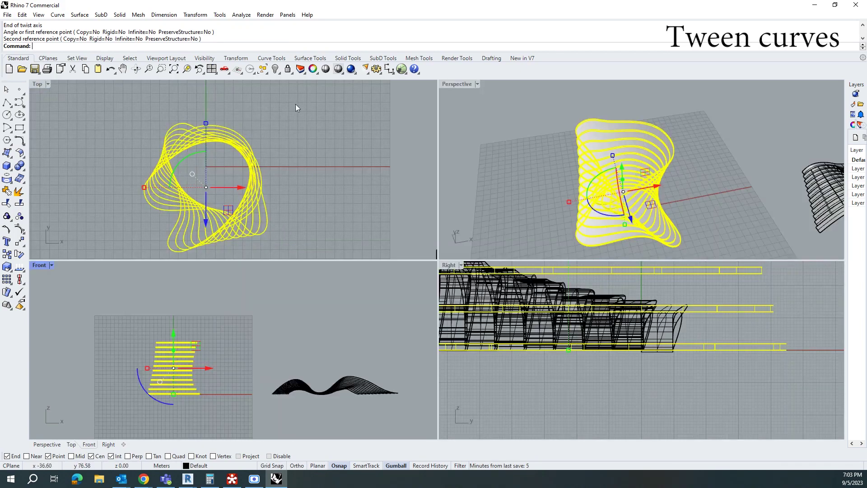
double_click(462, 86)
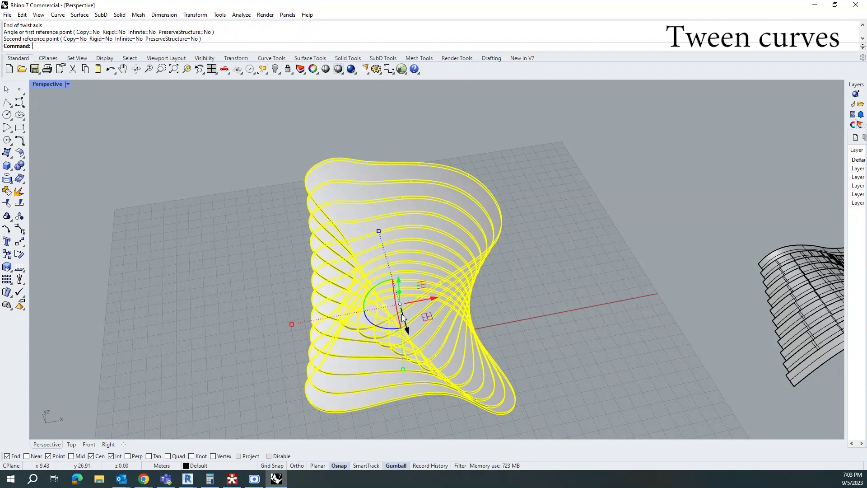
double_click(58, 85)
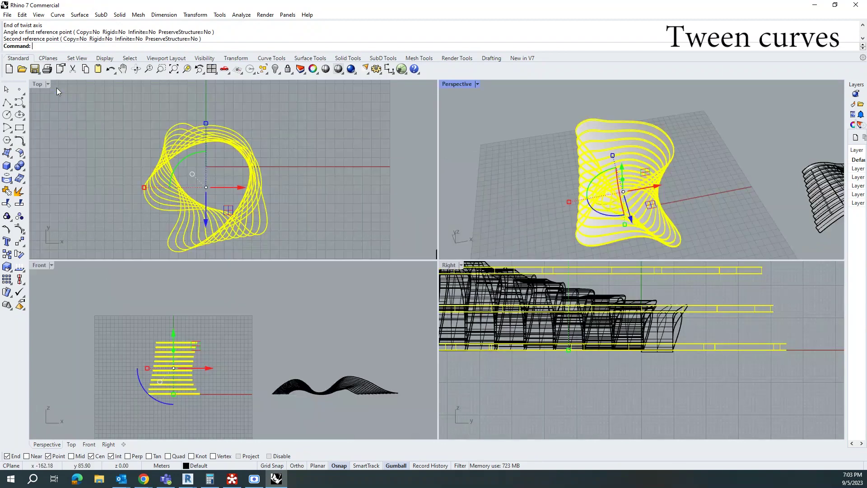
click(217, 177)
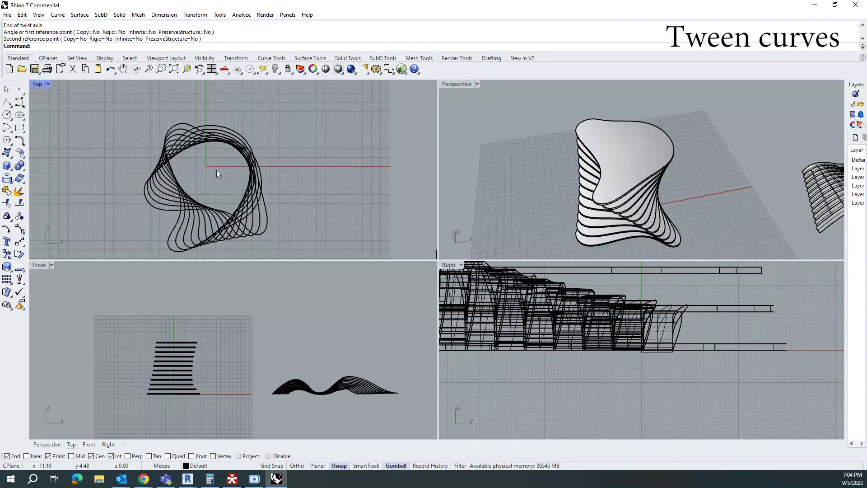
drag(202, 173, 202, 173)
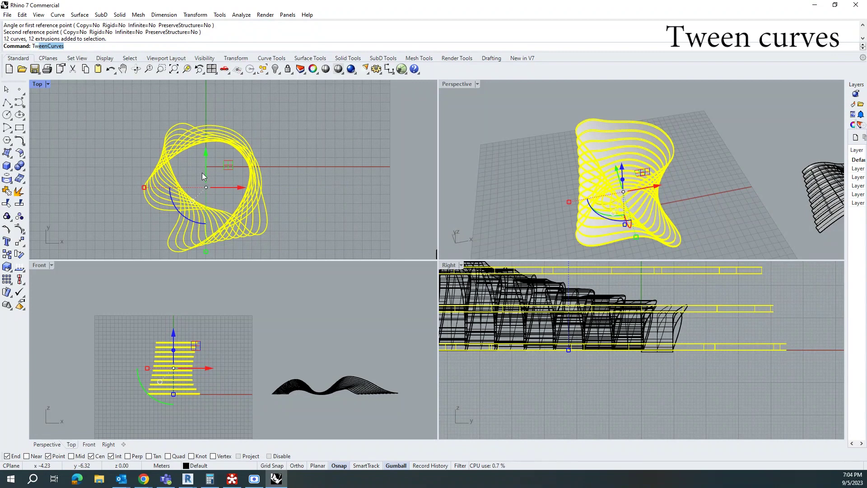
text(ist)
key(Return)
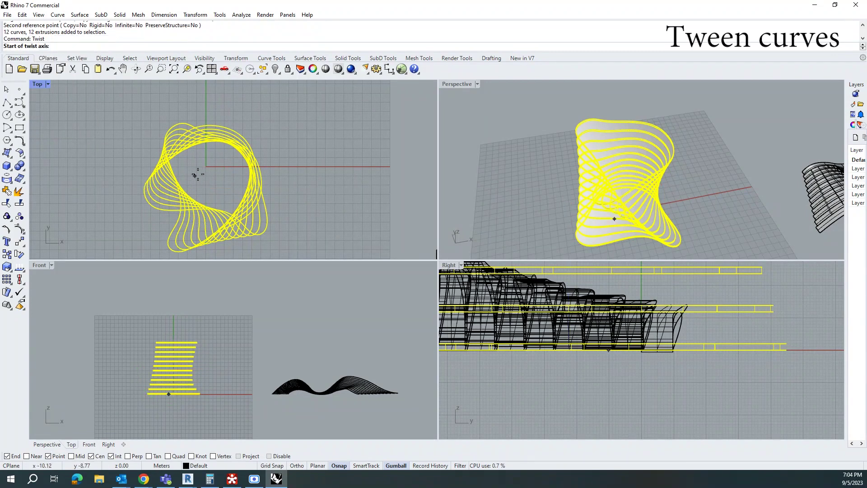
click(206, 168)
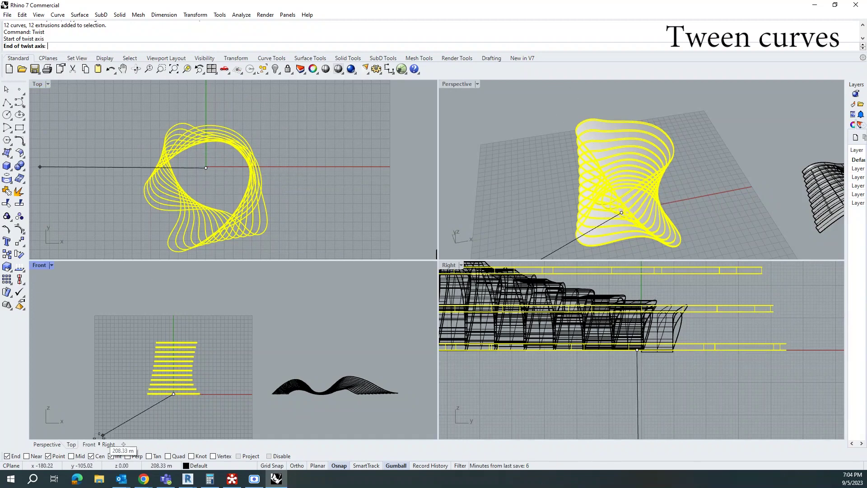
click(176, 324)
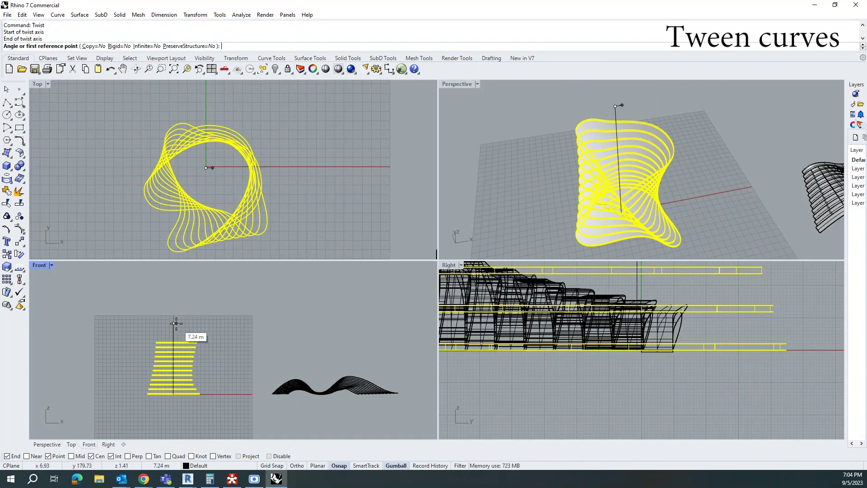
click(232, 323)
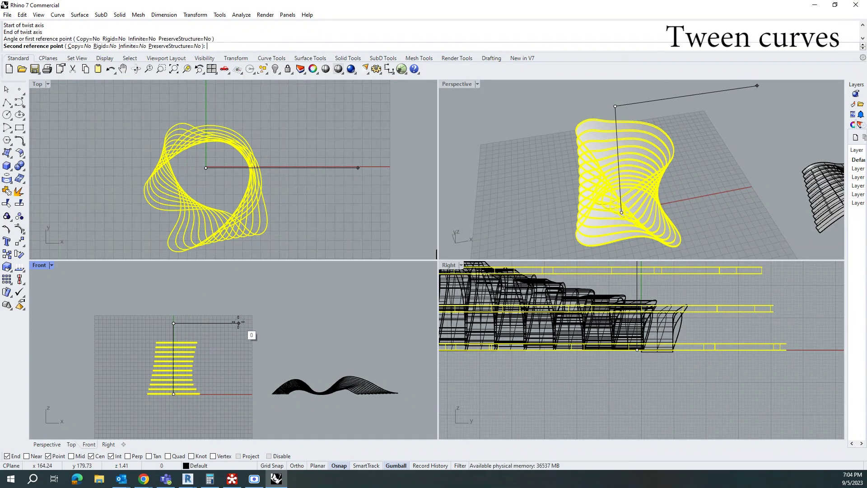
click(238, 322)
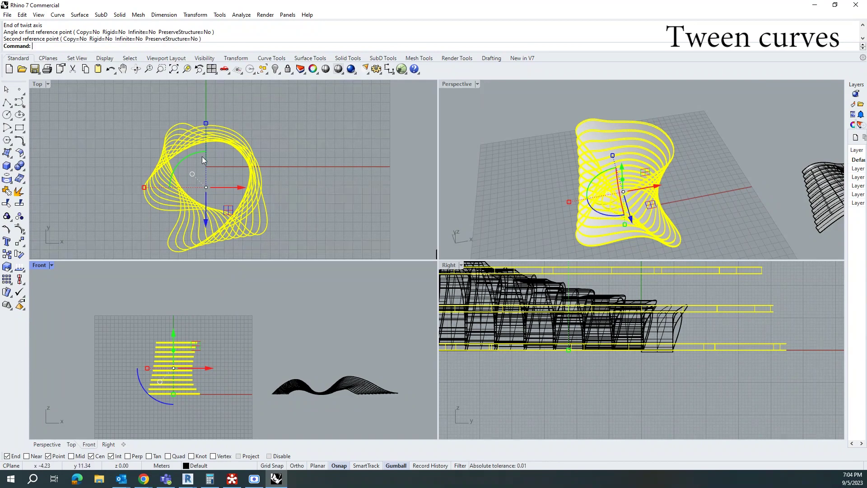
- Twist the stack about a vertical axis through its centre by about -147.488 degrees
text(Twist)
key(Return)
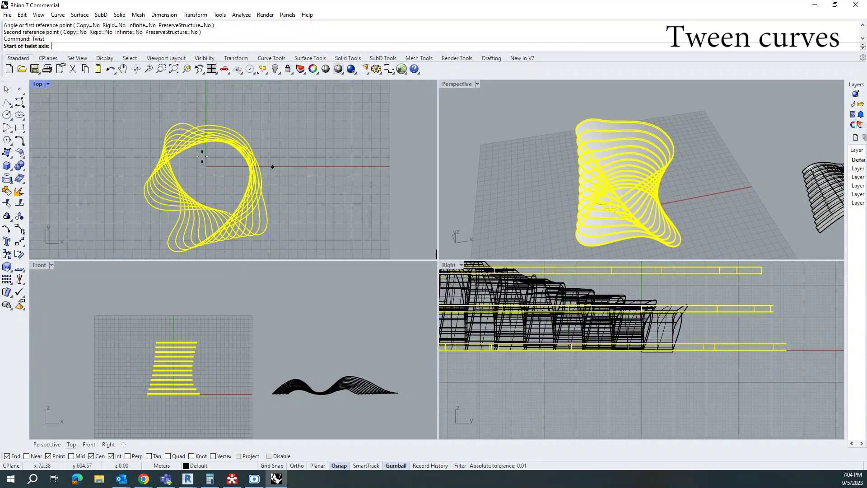
click(206, 174)
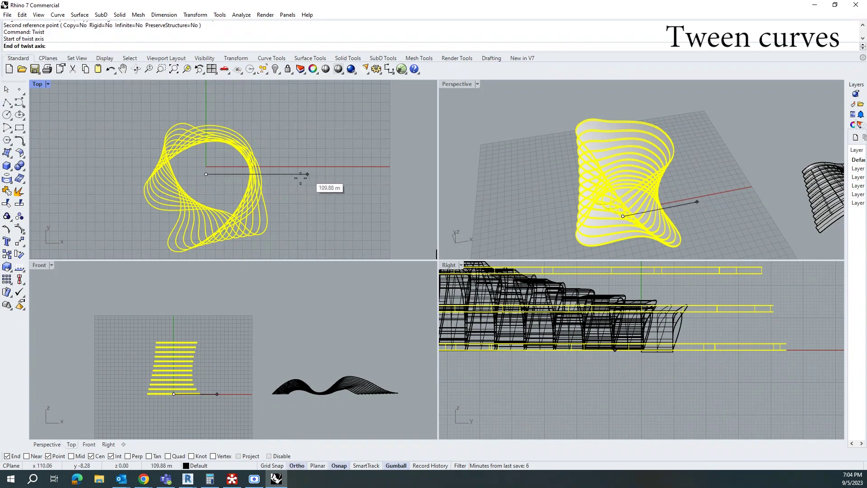
click(174, 314)
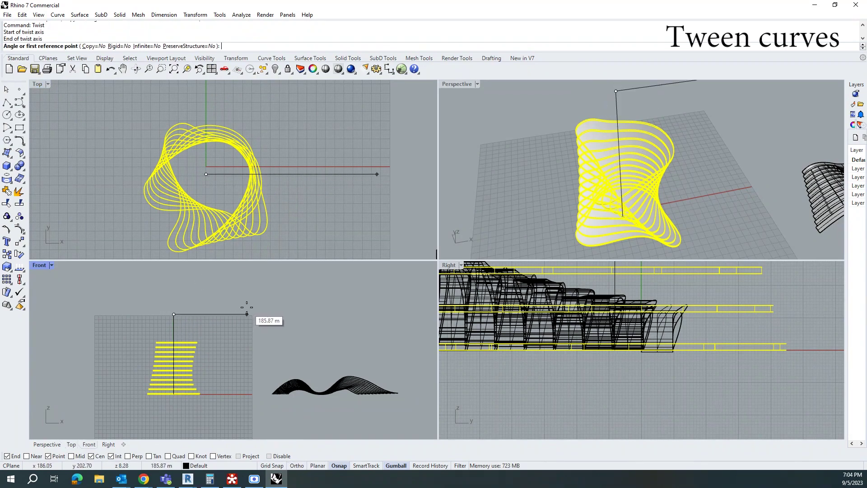
click(324, 175)
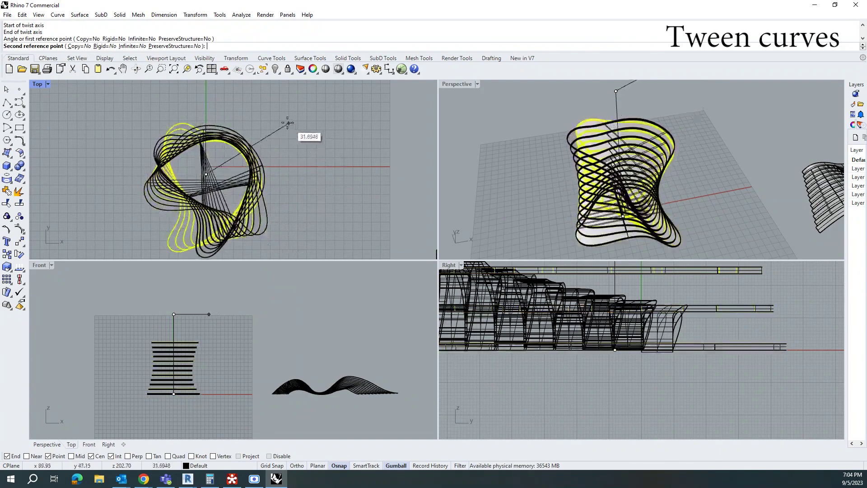
scroll(277, 148, down, 1)
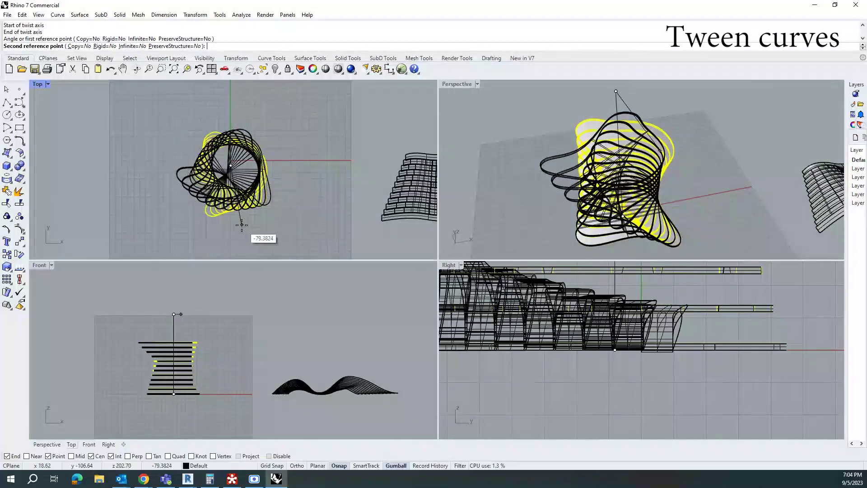
click(153, 214)
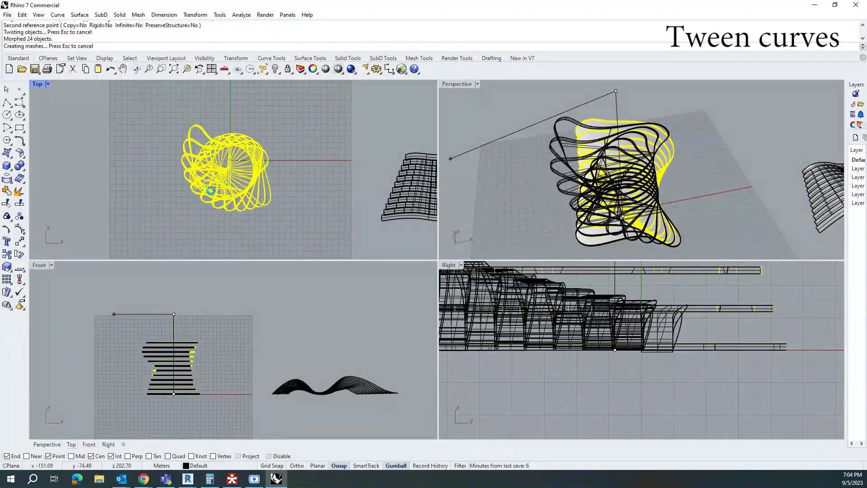
- Maximize Perspective, clear the selection, and switch the view to Rendered display
double_click(454, 85)
key(Escape)
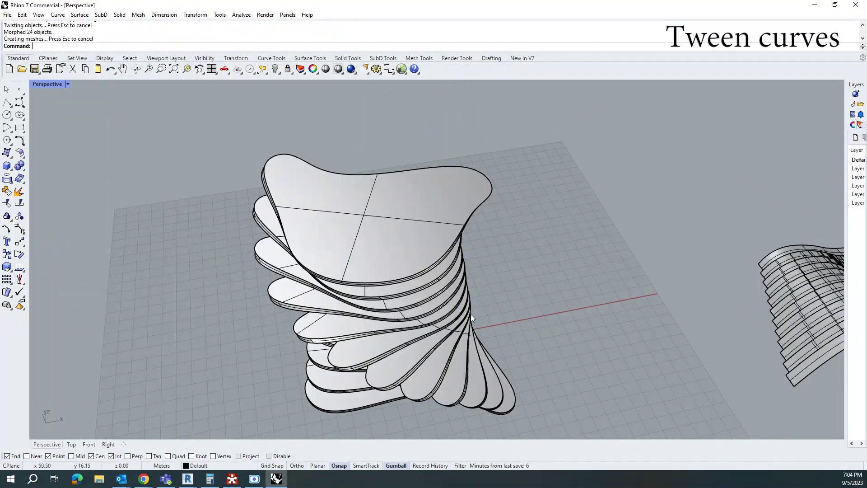
right_drag(471, 314, 352, 278)
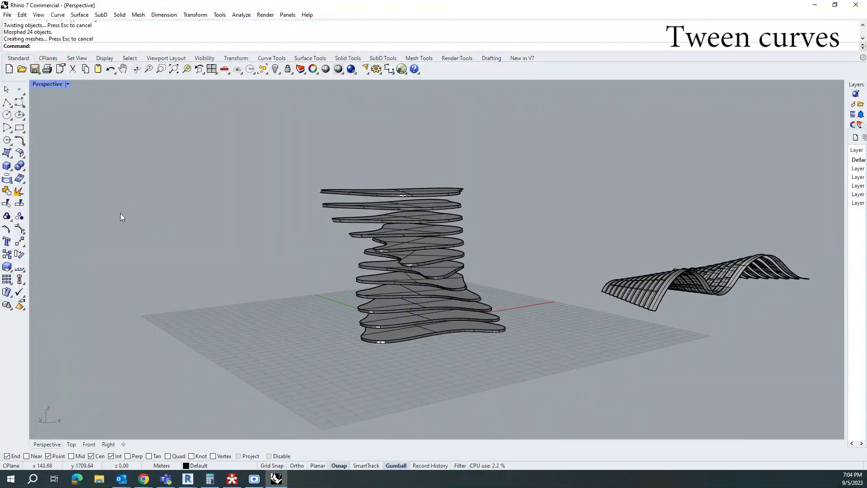
click(67, 84)
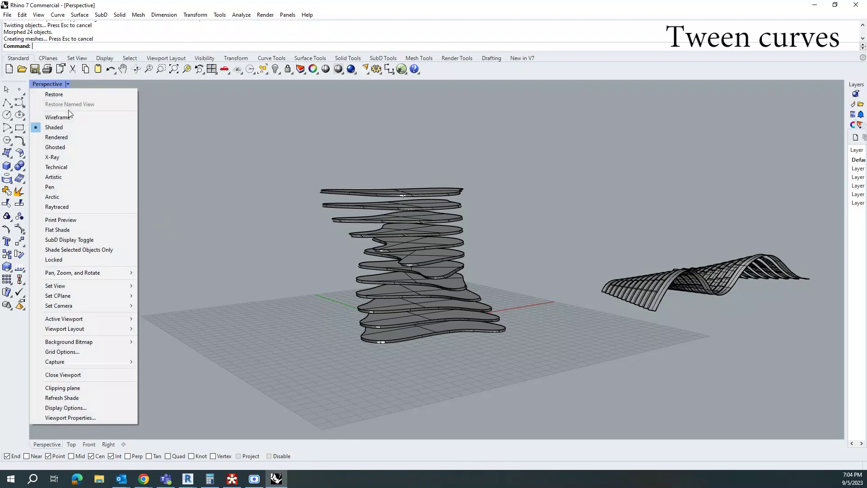
click(54, 136)
right_drag(463, 251, 427, 298)
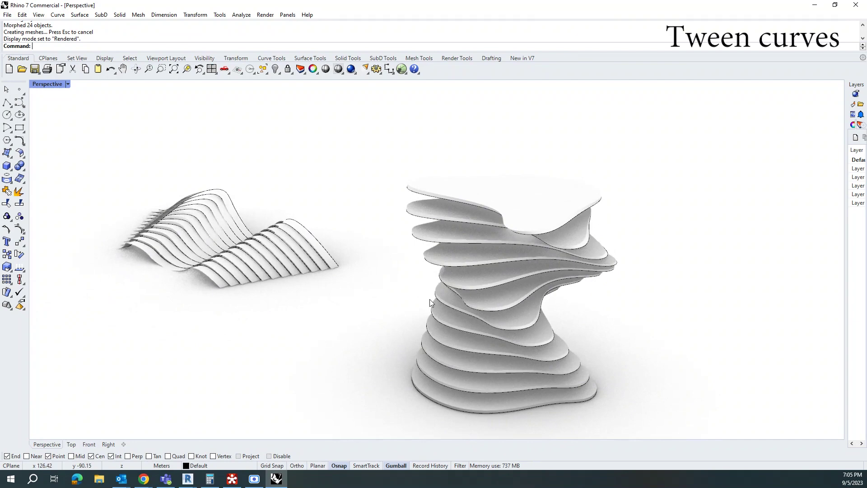